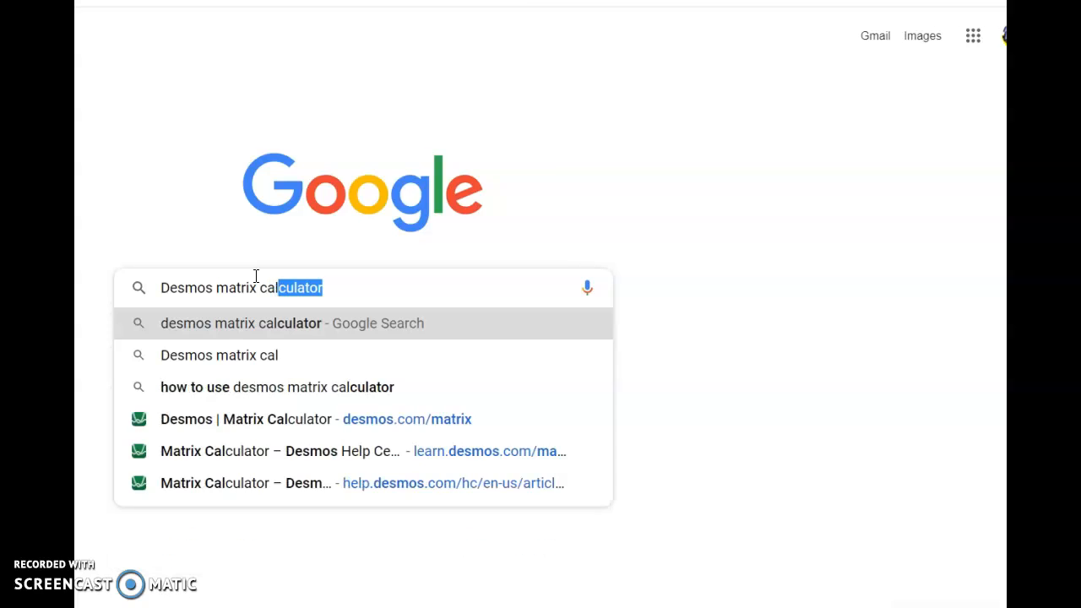
Search Google for "desmos matrix calculator" and open the Matrix Calculator page on desmos.com
key(Return)
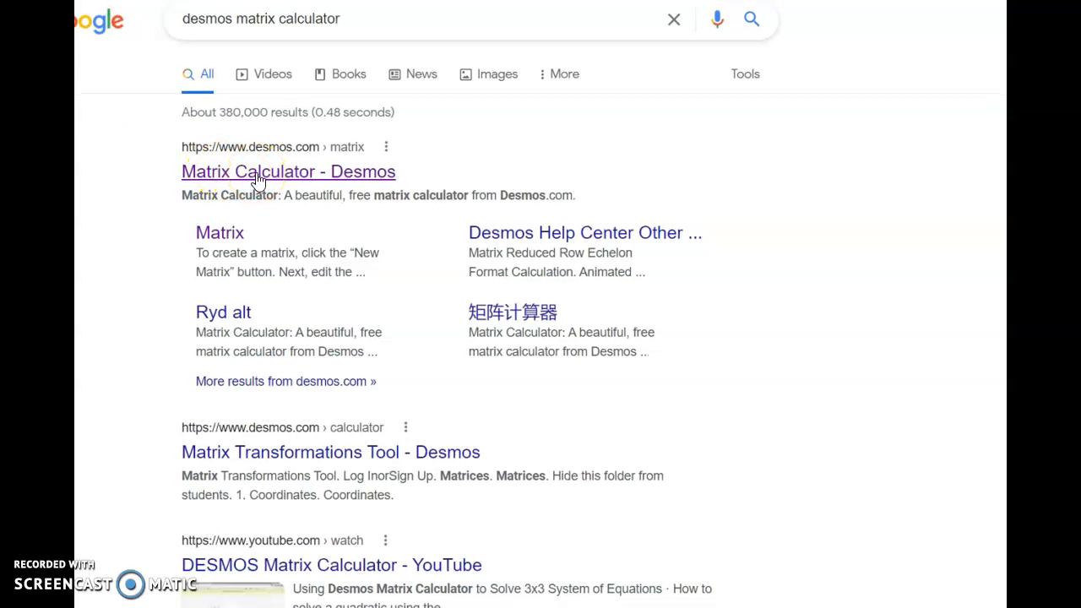
click(257, 180)
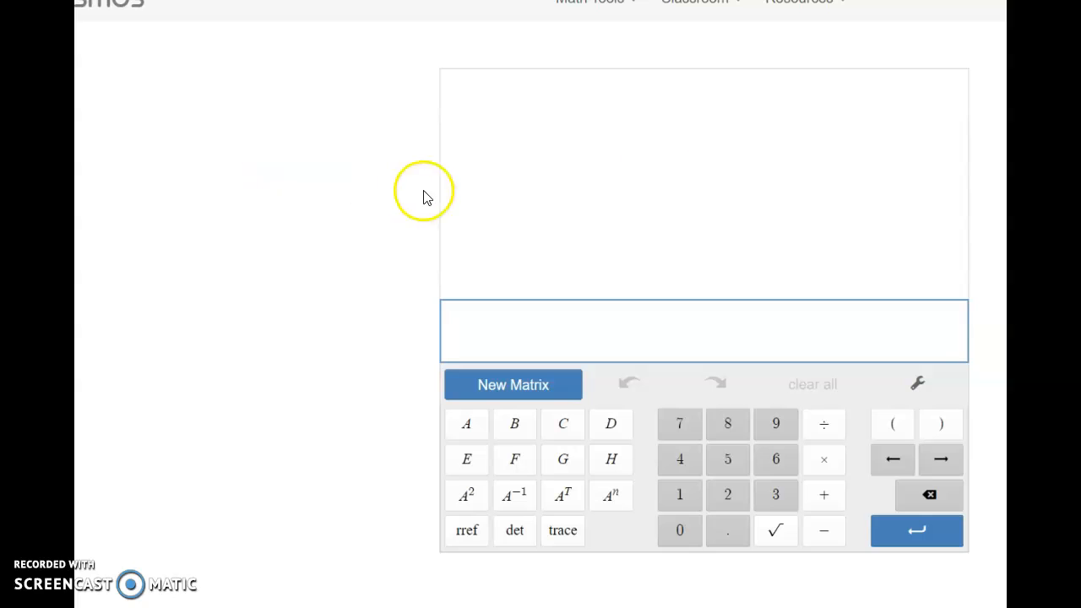
Create matrix A with 2 rows and 3 columns, filling its first row with 4, -2 and 3
click(512, 386)
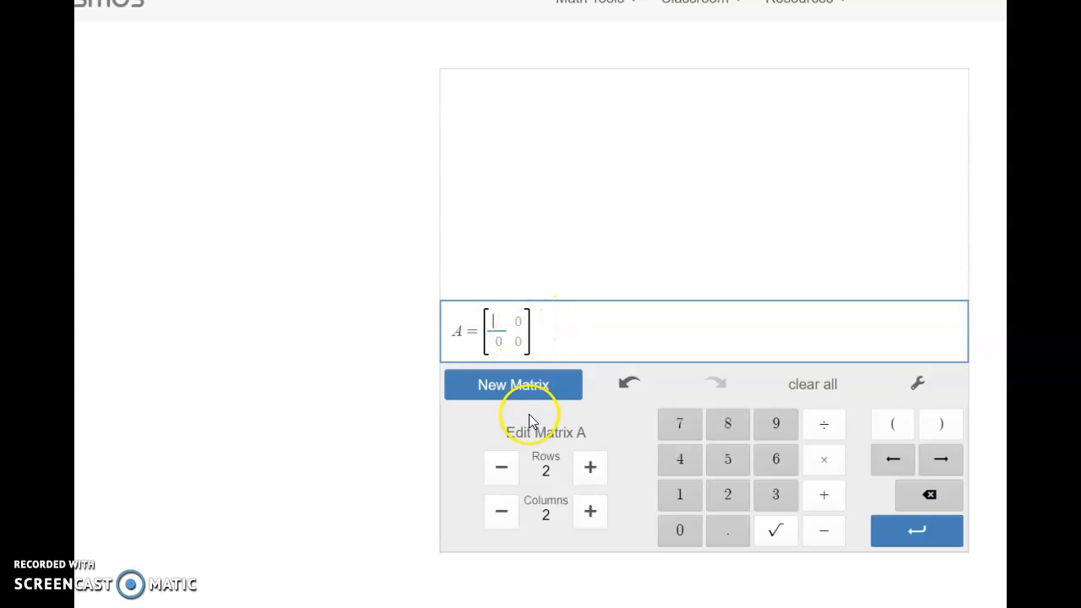
click(590, 513)
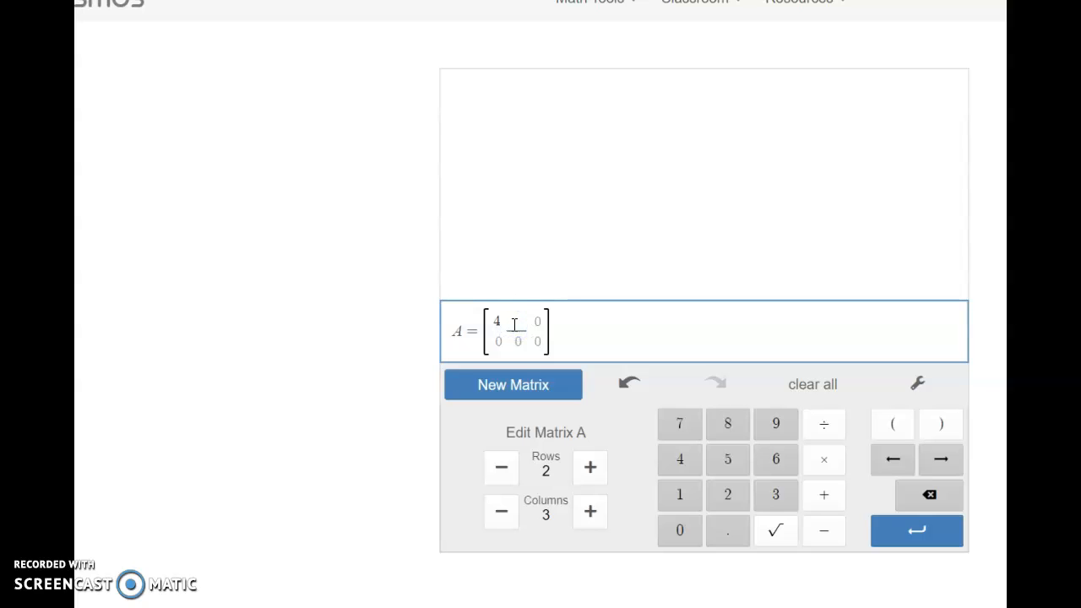
text(-2)
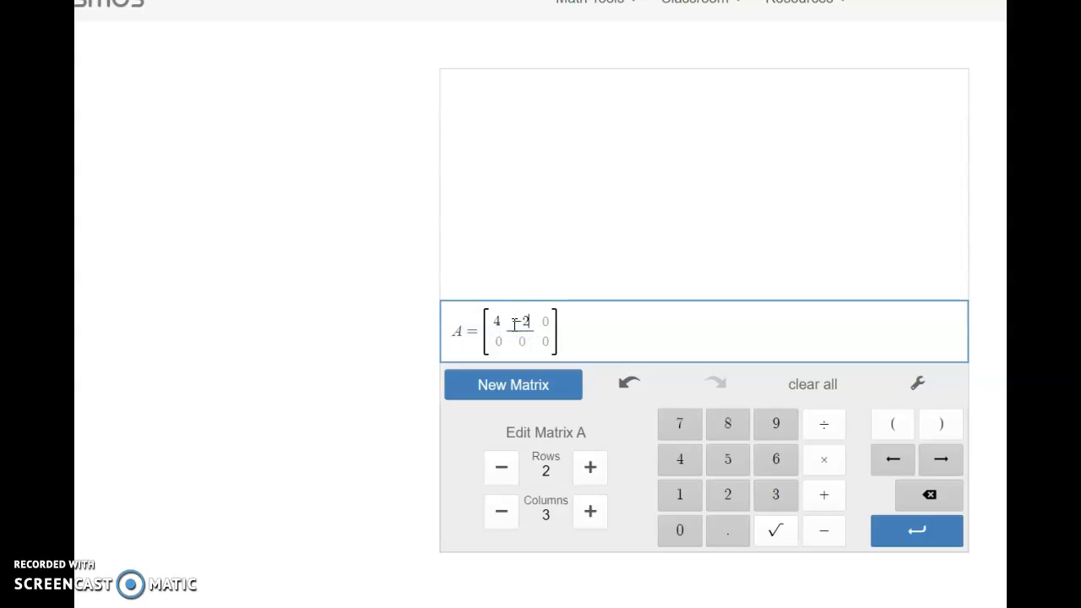
click(544, 321)
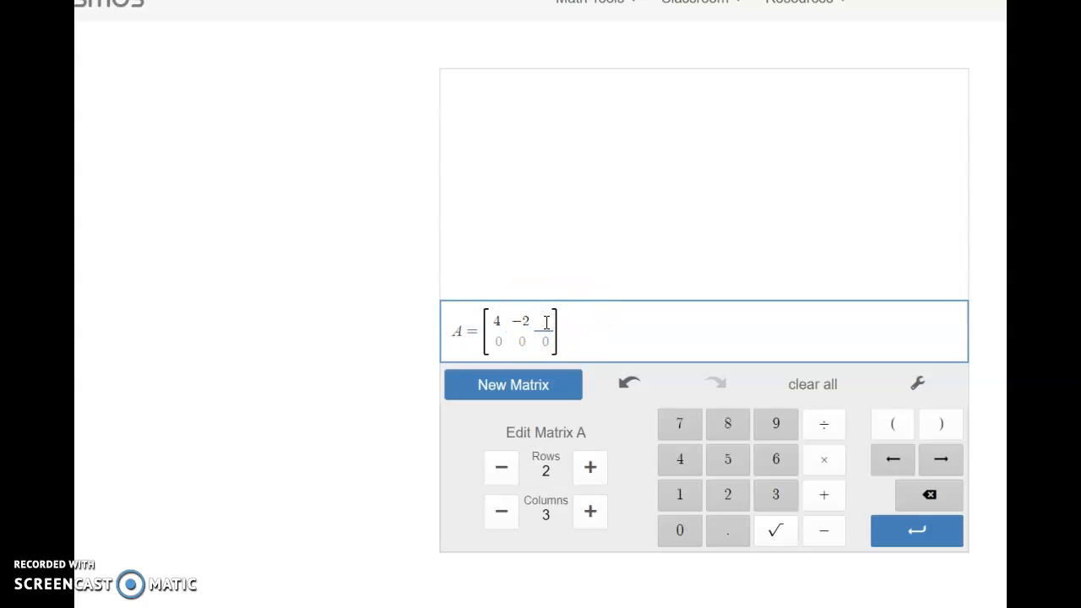
Fill the second row of matrix A with -2, 3 and 1
click(497, 341)
text(-2)
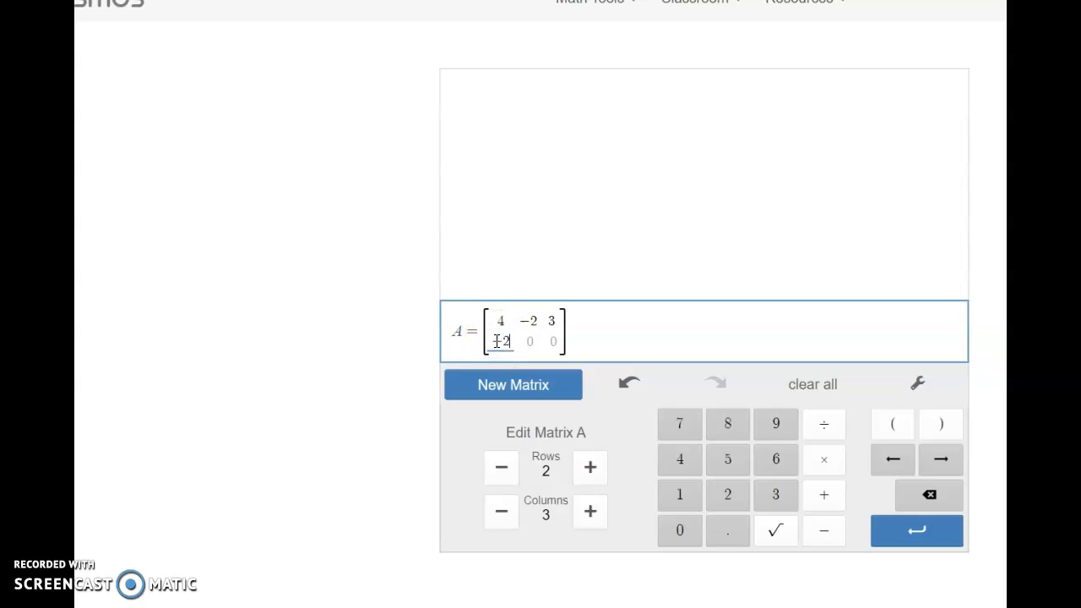
click(533, 345)
text(3)
click(553, 342)
text(1)
click(611, 331)
click(587, 329)
click(571, 337)
Compute the reduced row echelon form (rref) of matrix A on a new line
key(Return)
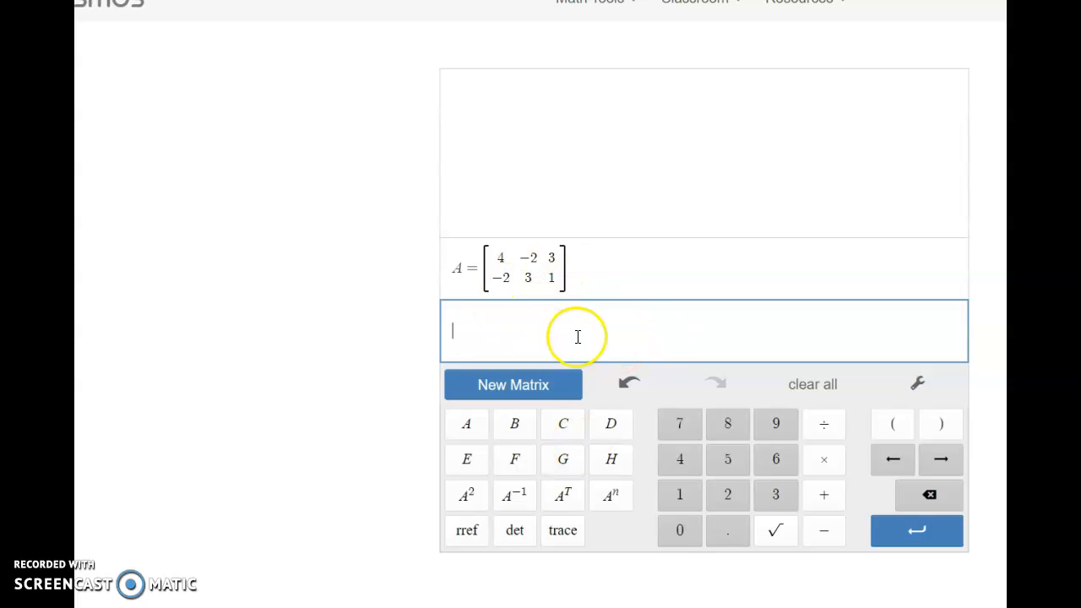
click(463, 537)
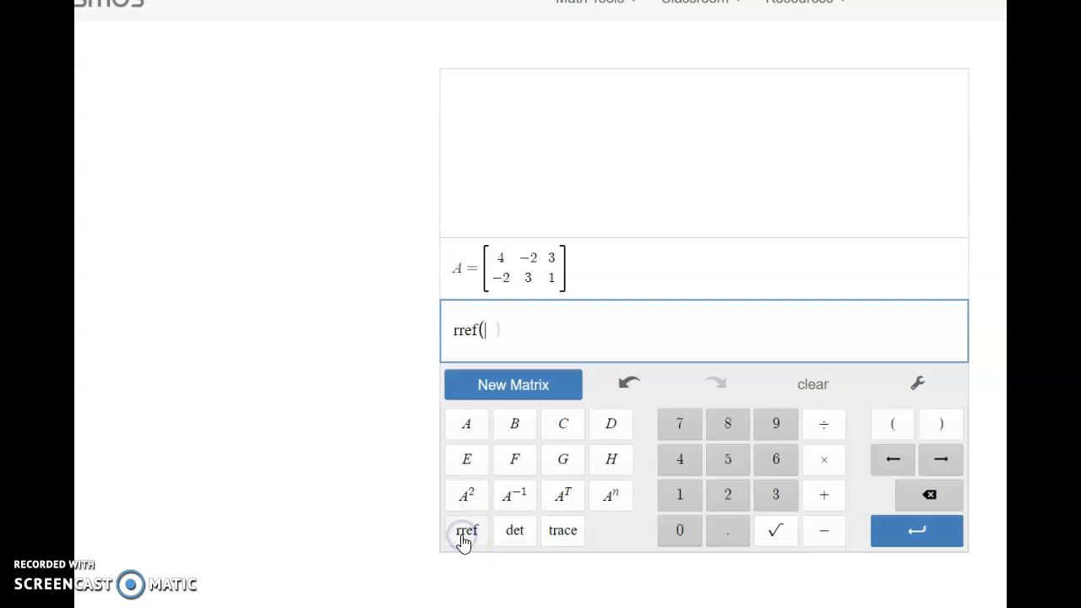
click(467, 426)
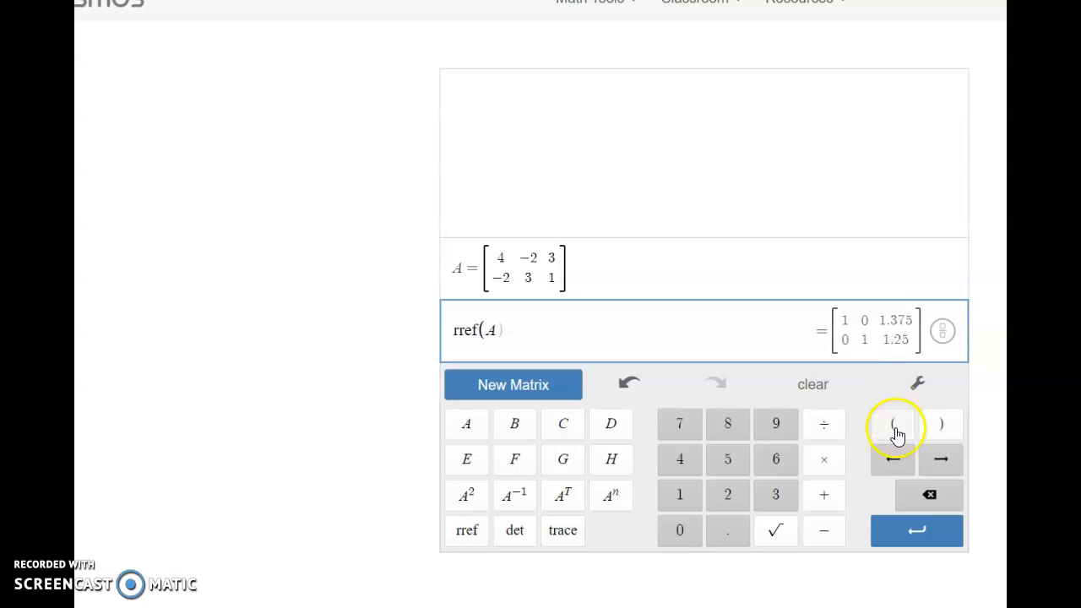
click(909, 395)
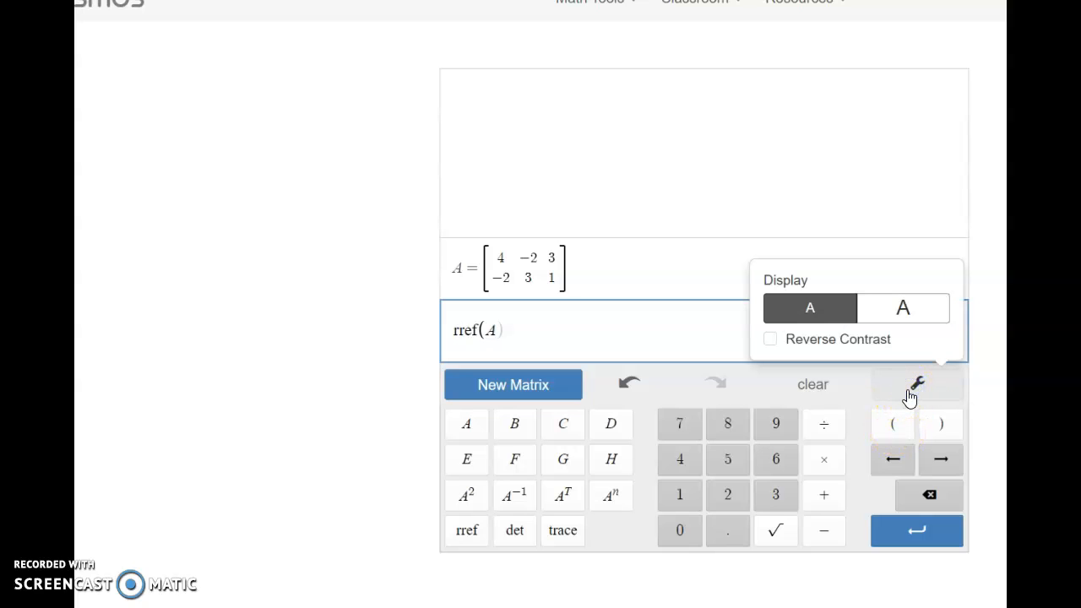
click(903, 388)
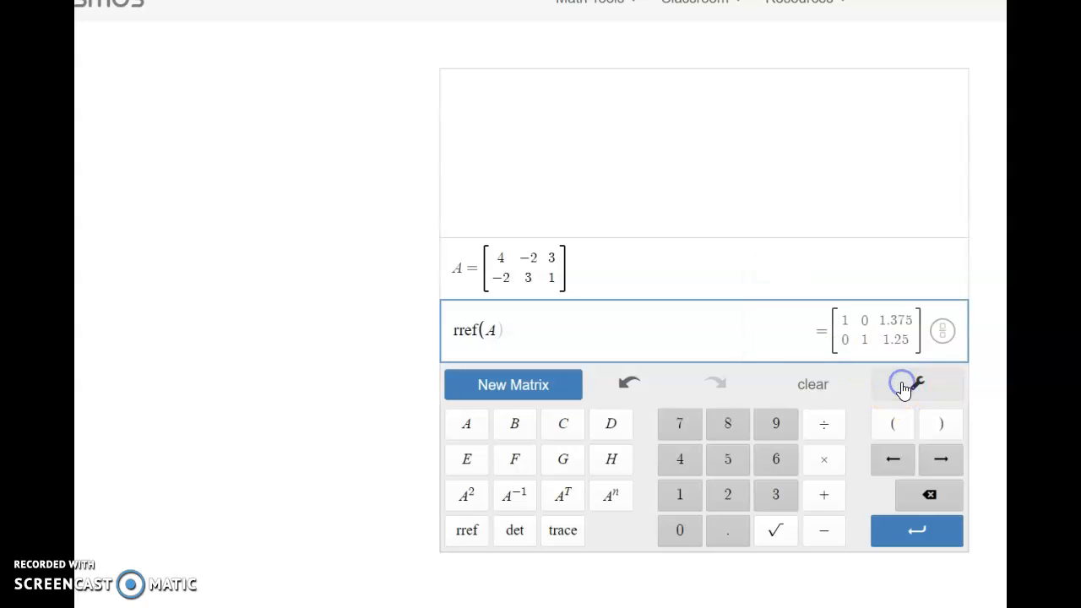
Create matrix B with 3 rows and 4 columns, filling its first row with 1, 2, -7 and -2
click(502, 390)
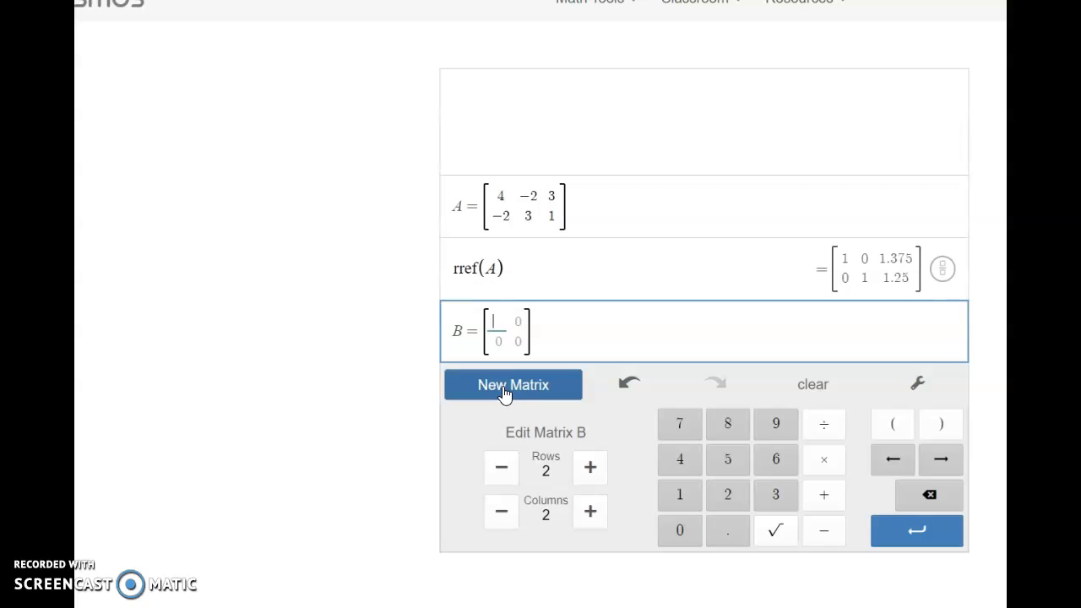
click(589, 469)
click(589, 510)
click(589, 511)
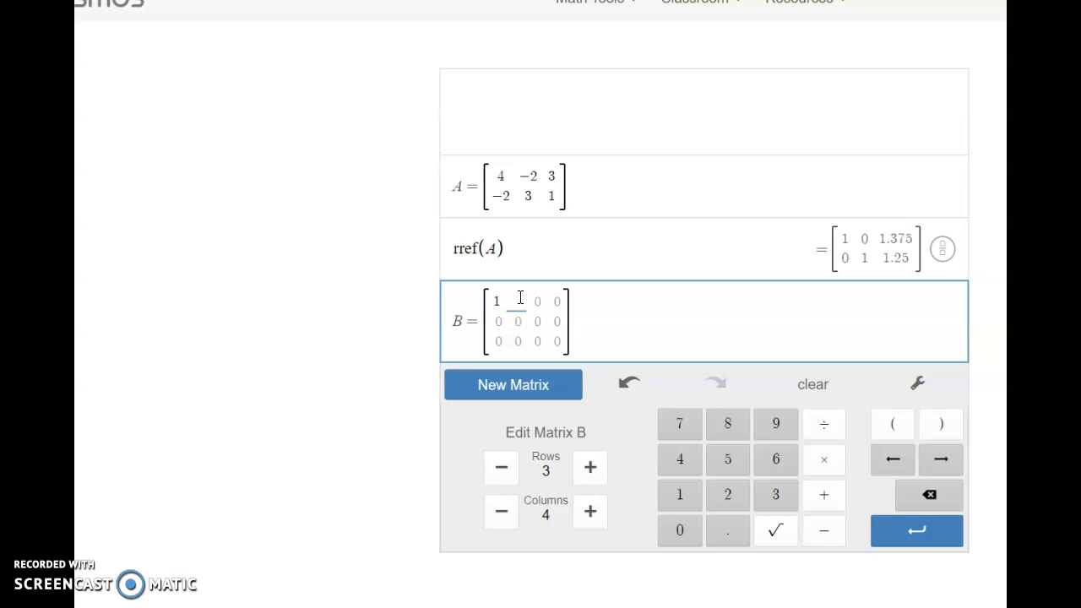
text(7)
key(Tab)
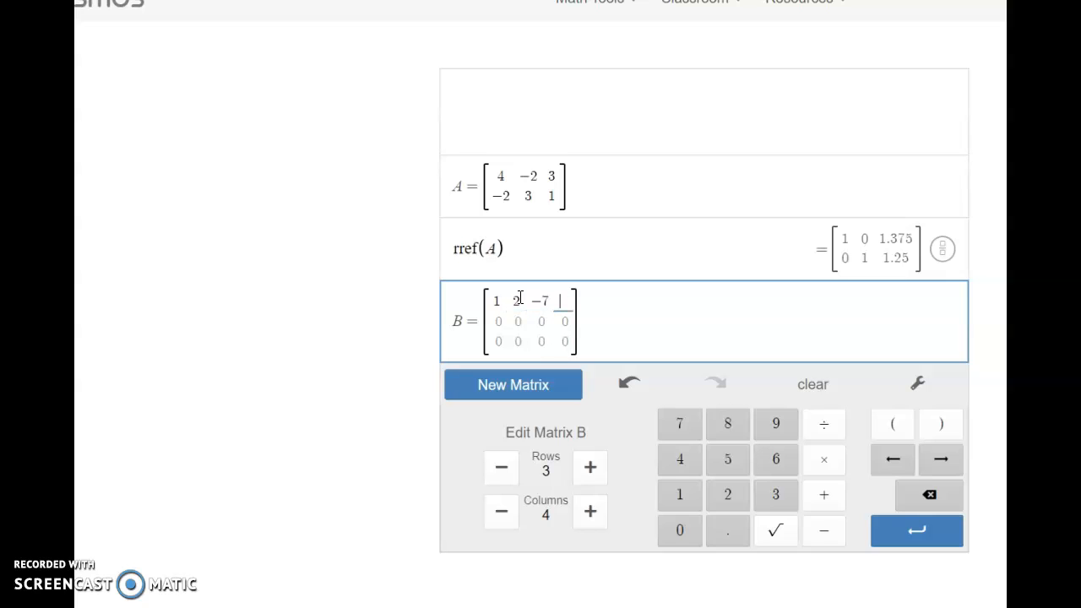
text(-2)
key(Tab)
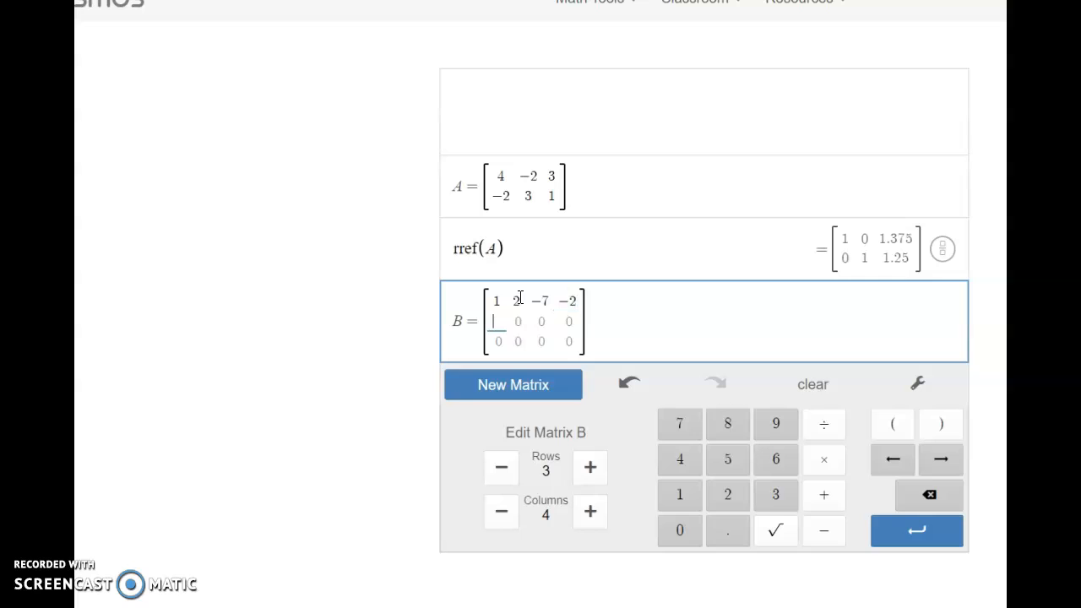
Fill the second row of matrix B with -2, -5, 2, 1 and the third row with 3, 5, 4, -9
text(-2 )
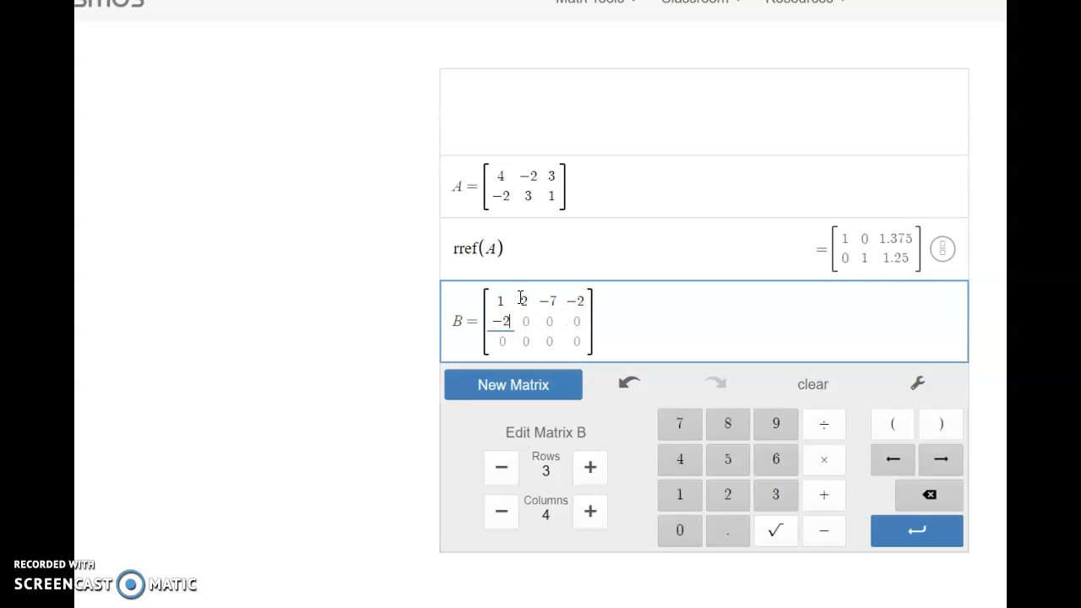
text(-5 2 1)
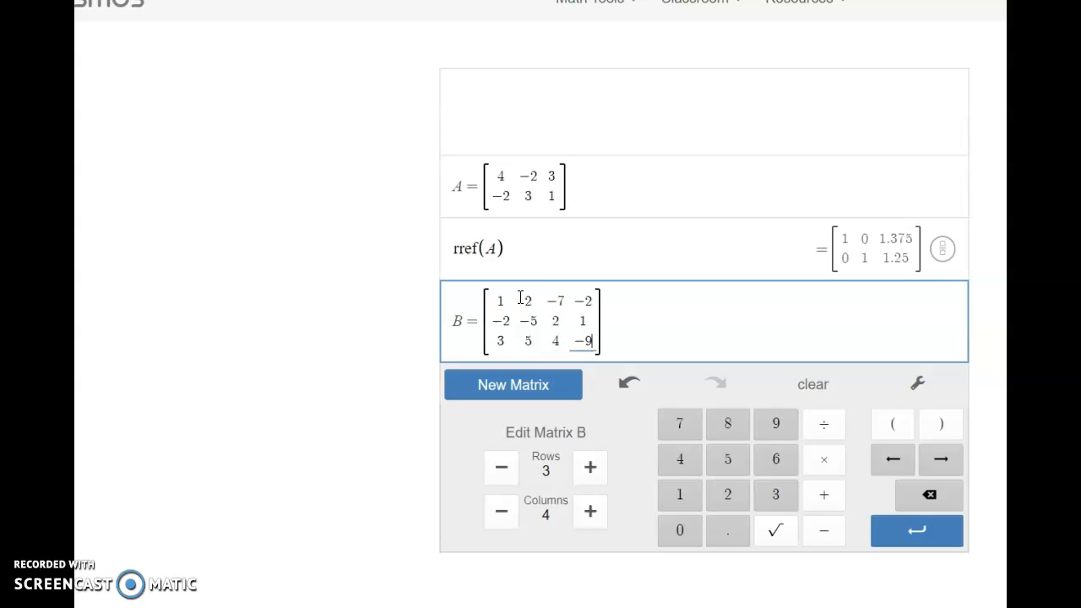
click(651, 326)
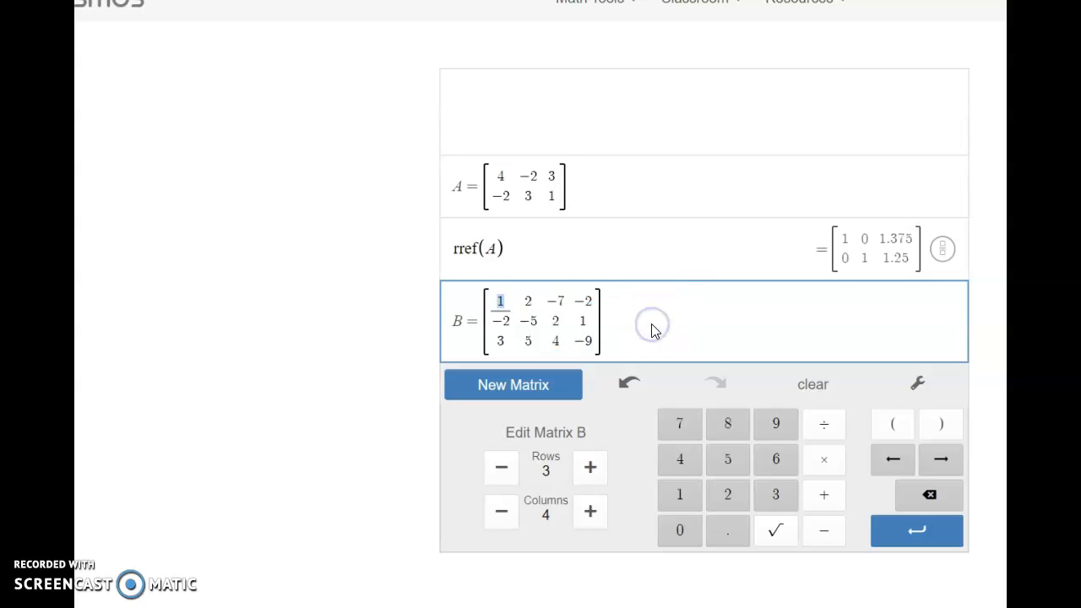
Compute the reduced row echelon form (rref) of matrix B on a new line
key(Return)
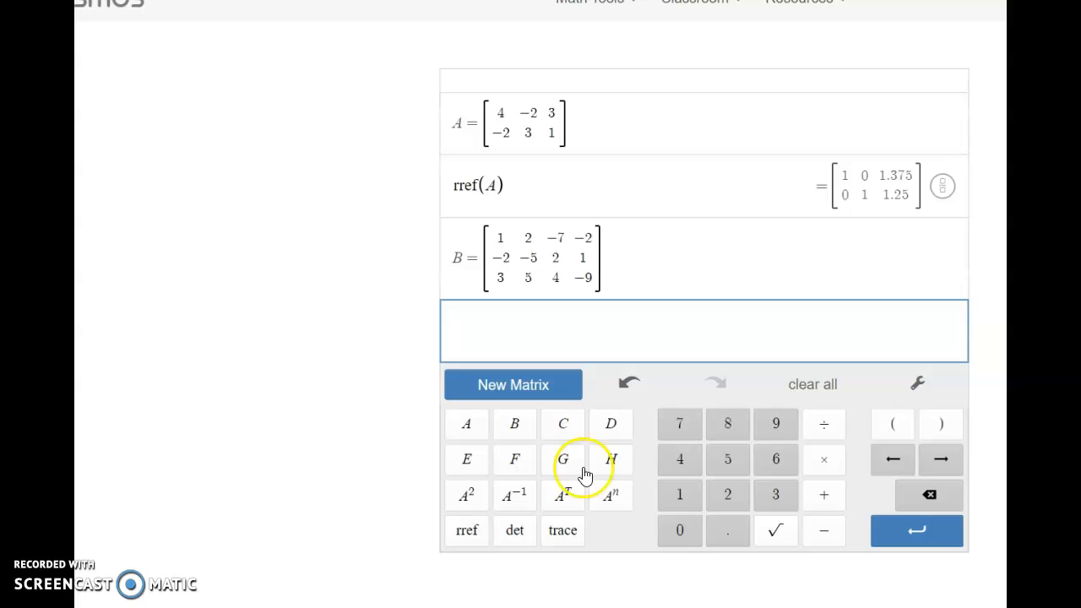
click(467, 530)
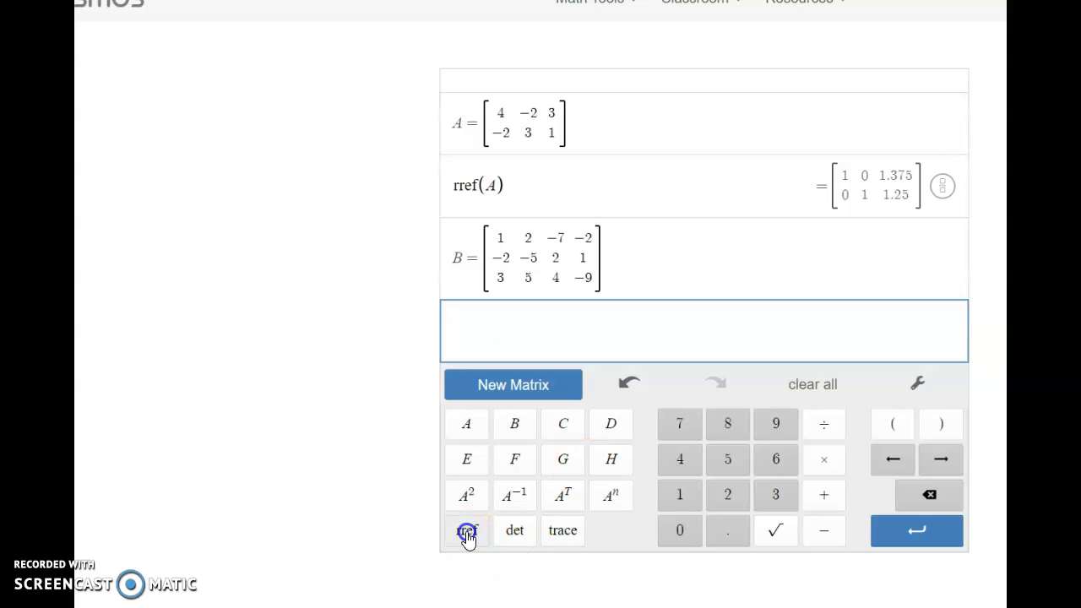
click(517, 425)
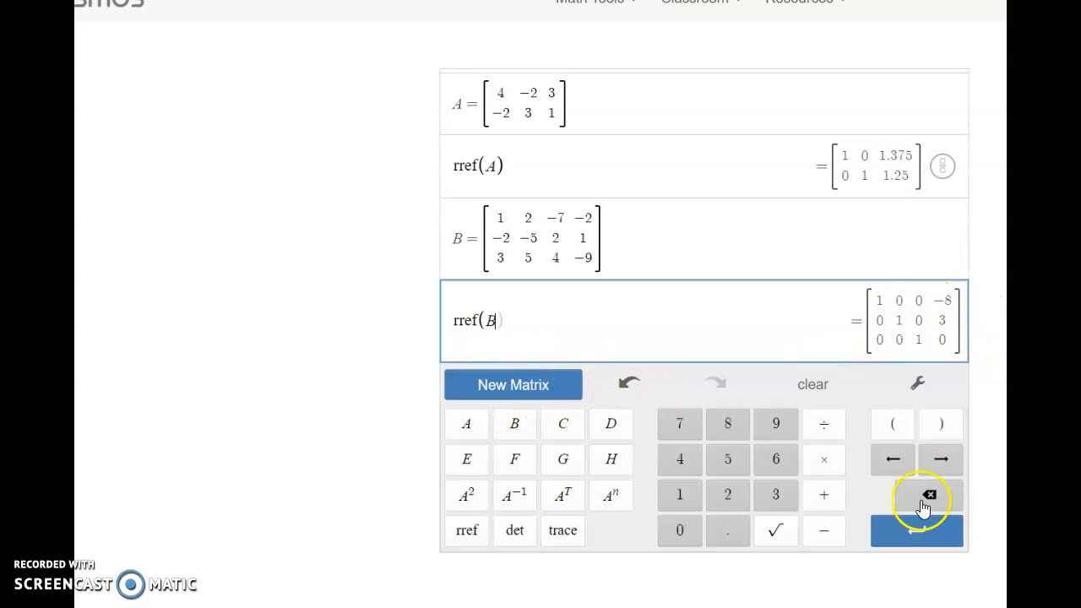
Create matrix C with 2 rows and 3 columns, containing the rows -1, 1, -1 and 1, -1, 1
click(533, 390)
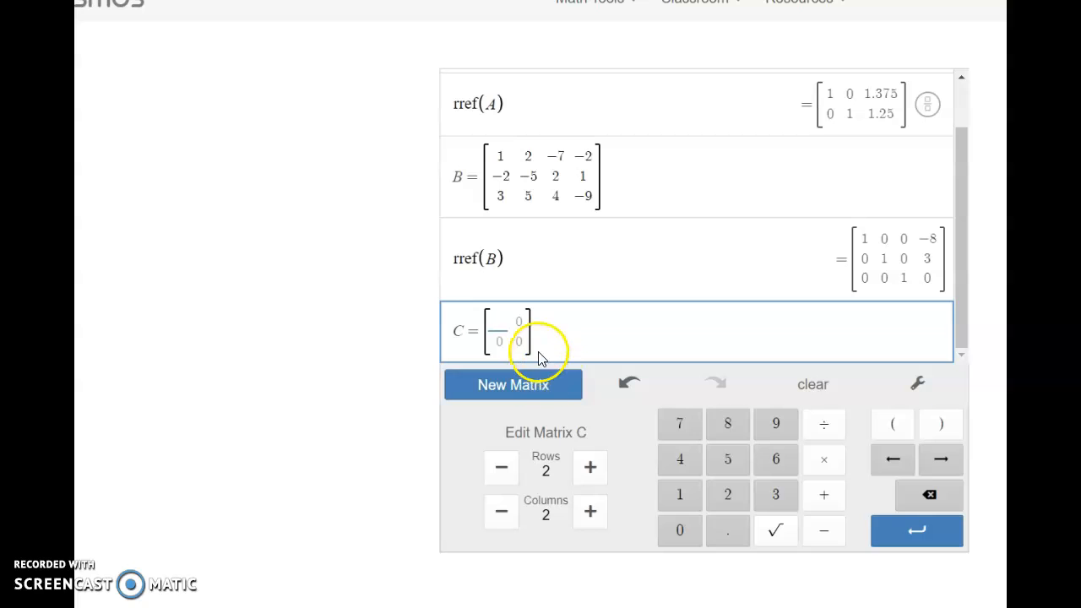
click(591, 508)
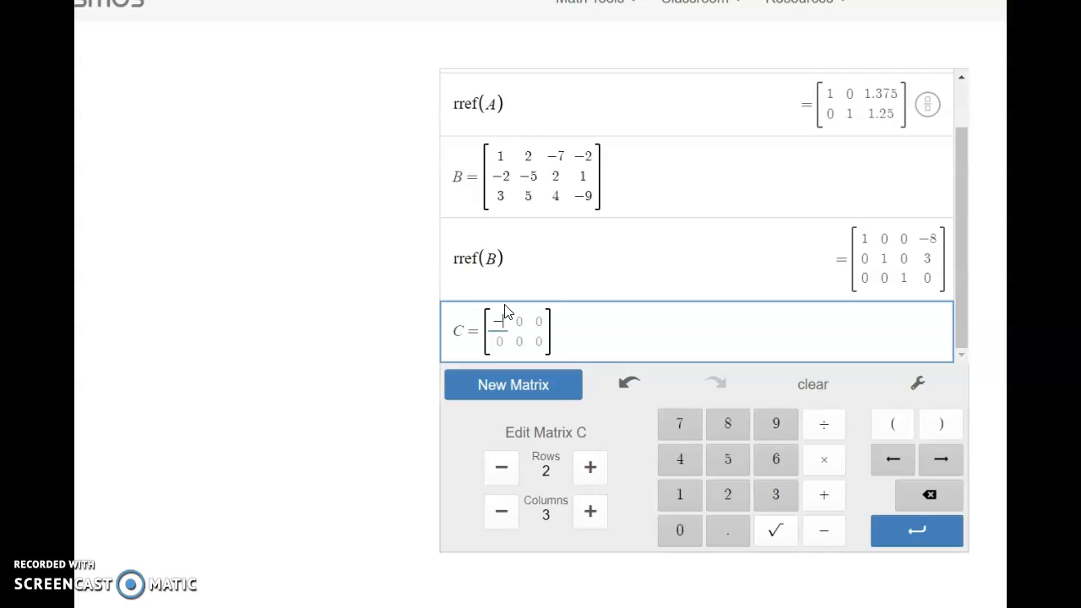
text(1 )
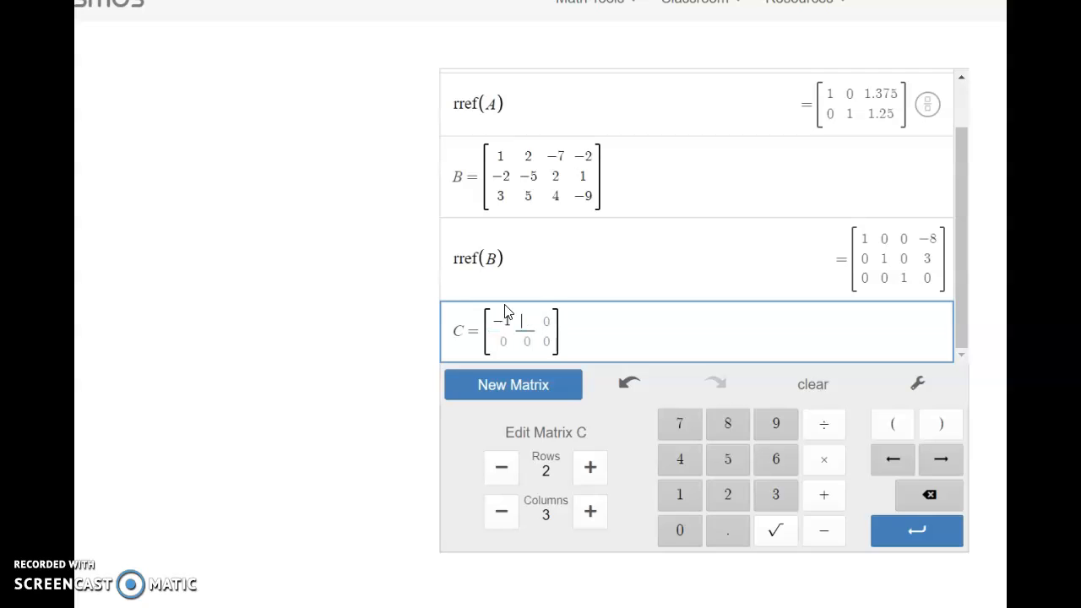
text(-1; 1 )
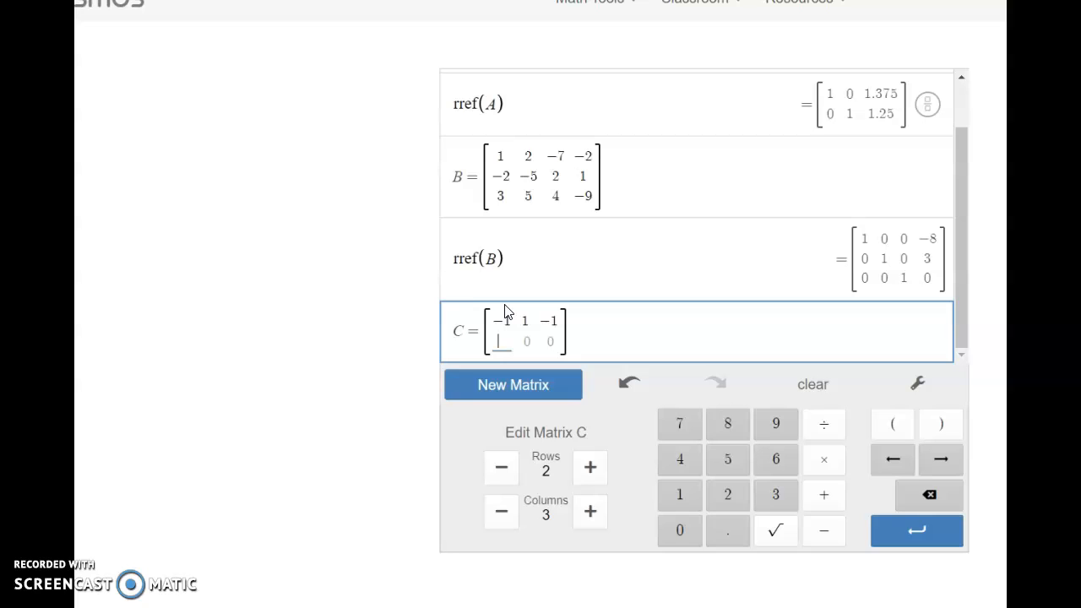
text(-1 1)
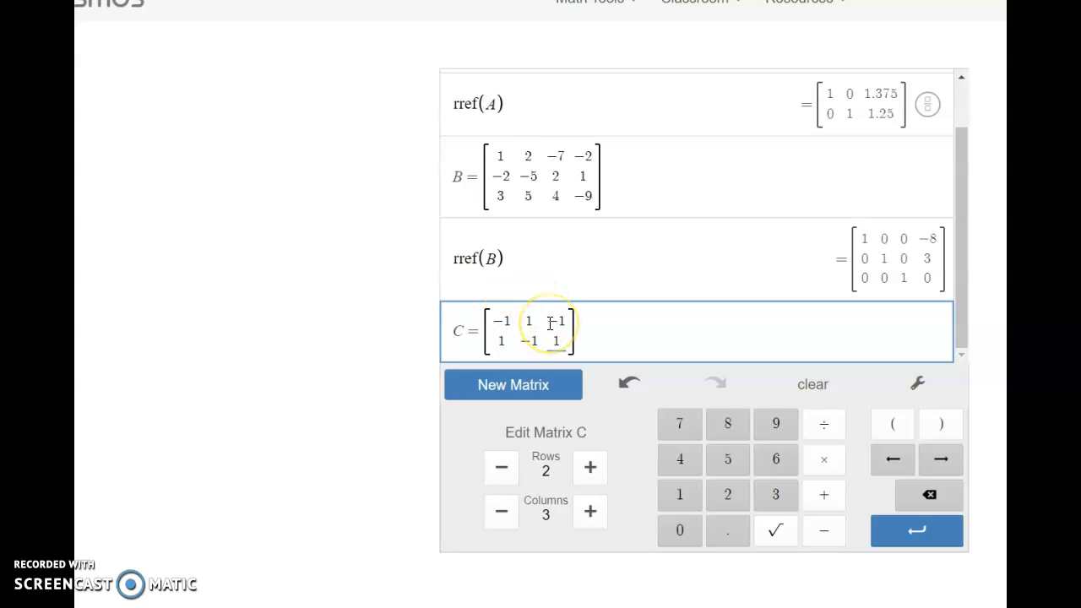
Compute the reduced row echelon form (rref) of matrix C on a new line
key(Return)
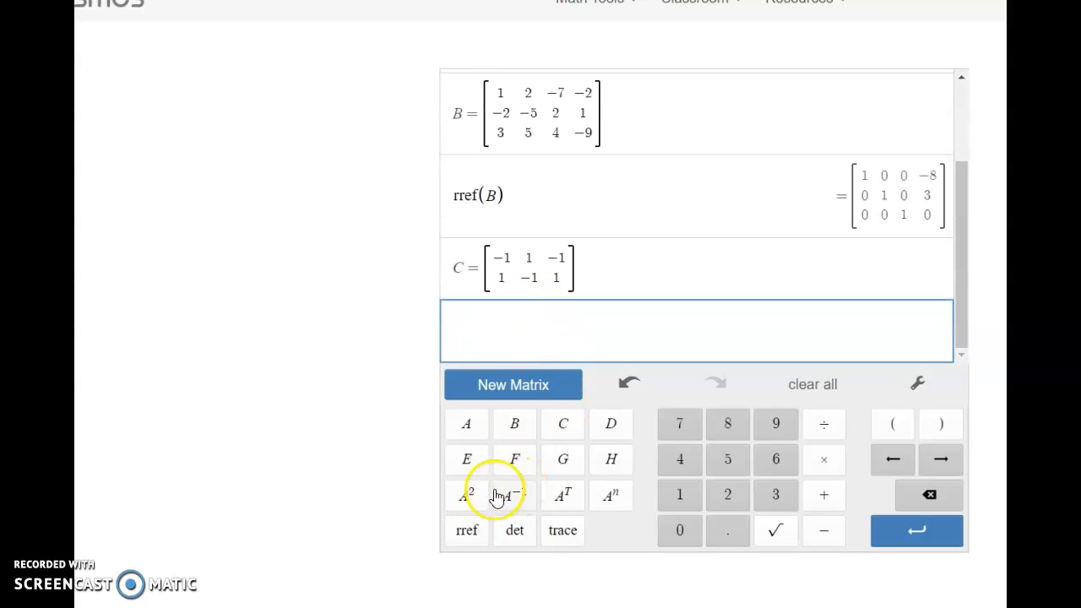
click(463, 530)
click(562, 425)
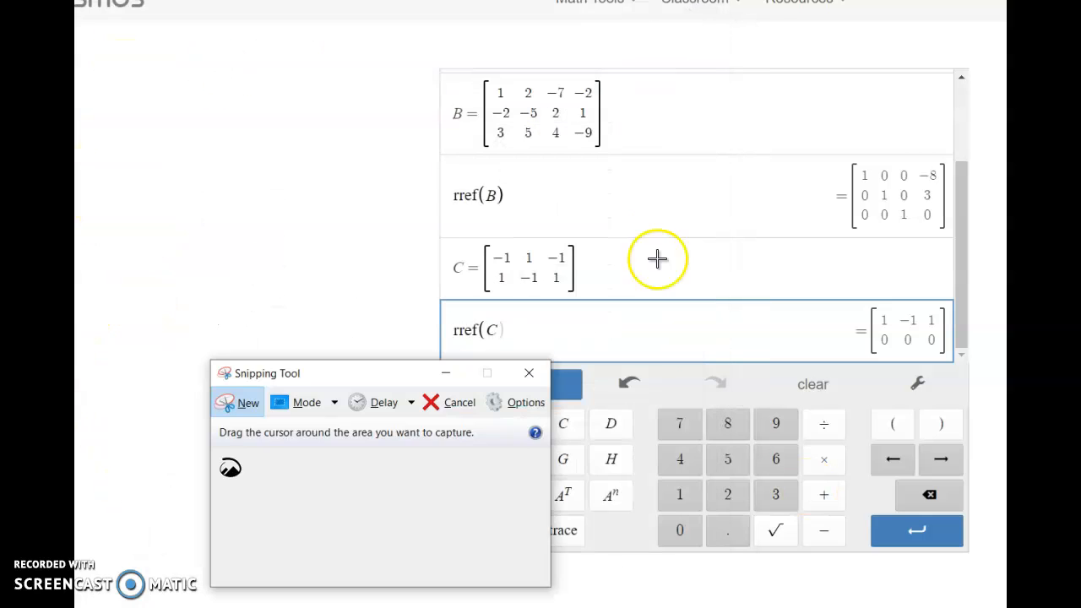
Capture the calculator area with the Snipping Tool and highlight the row of zeros in the rref(C) result in yellow
drag(530, 141, 1006, 591)
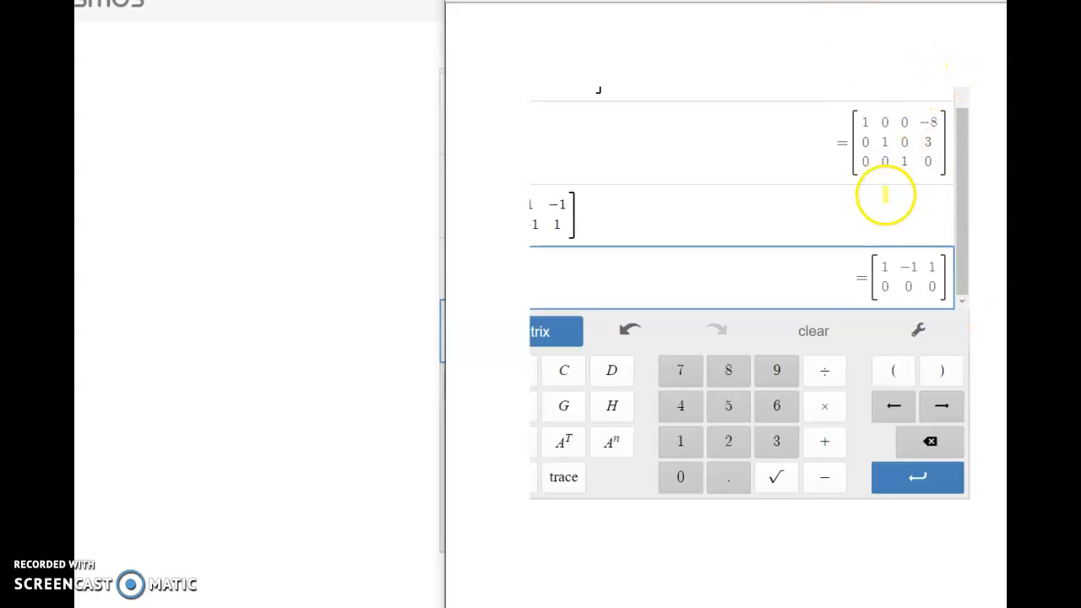
mouse_move(864, 294)
mouse_down()
mouse_move(958, 287)
mouse_move(864, 284)
mouse_move(920, 293)
mouse_up()
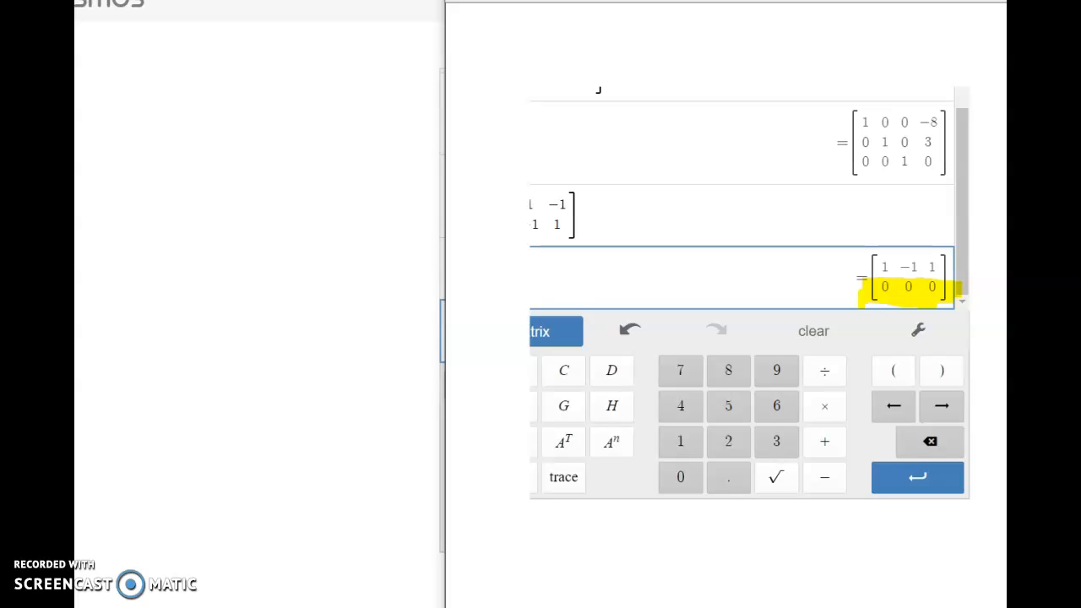
Draw a blue ordered pair with two blanks across the upper part of the snip, writing y in the second blank and circling it
mouse_move(517, 78)
mouse_down()
mouse_move(528, 181)
mouse_move(669, 150)
mouse_up()
drag(698, 136, 701, 190)
drag(748, 143, 871, 137)
mouse_move(782, 95)
mouse_down()
mouse_move(823, 85)
mouse_move(841, 167)
mouse_up()
drag(832, 57, 884, 175)
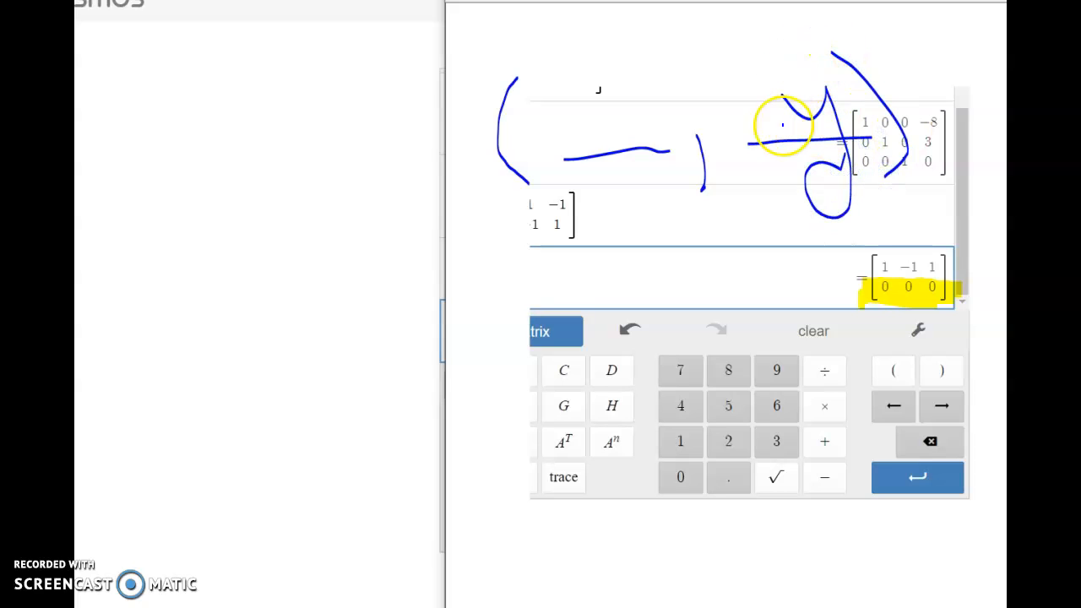
mouse_move(772, 101)
mouse_down()
mouse_move(836, 63)
mouse_move(762, 106)
mouse_up()
Label the rref(C) result's columns x and y, carry the y term across with a curved arrow, write + y beside it and cross the original out
mouse_move(874, 244)
mouse_down()
mouse_move(889, 259)
mouse_move(874, 259)
mouse_move(917, 240)
mouse_move(922, 252)
mouse_move(905, 248)
mouse_move(931, 326)
mouse_up()
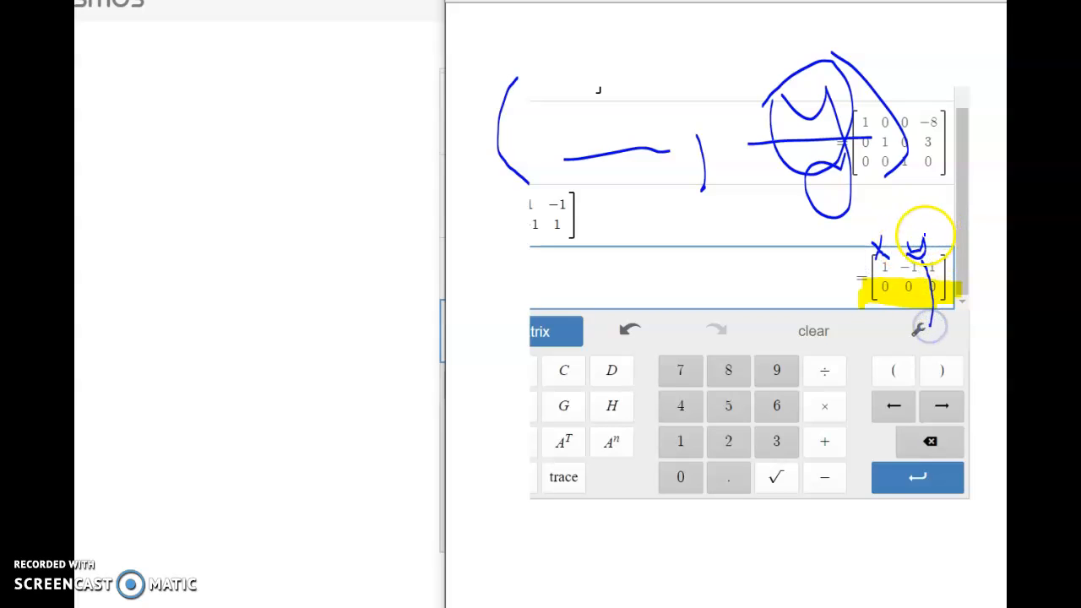
mouse_move(919, 234)
mouse_down()
mouse_move(971, 221)
mouse_move(958, 266)
mouse_move(972, 268)
mouse_up()
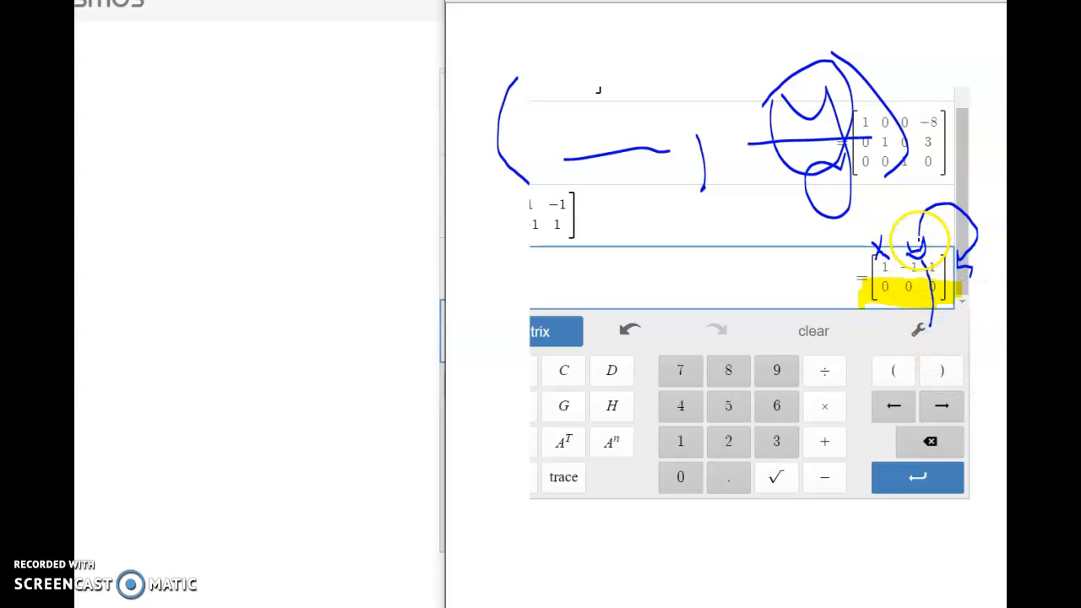
drag(963, 254, 984, 295)
mouse_move(973, 269)
mouse_down()
mouse_move(965, 284)
mouse_move(1005, 270)
mouse_move(1005, 297)
mouse_up()
drag(909, 239, 920, 245)
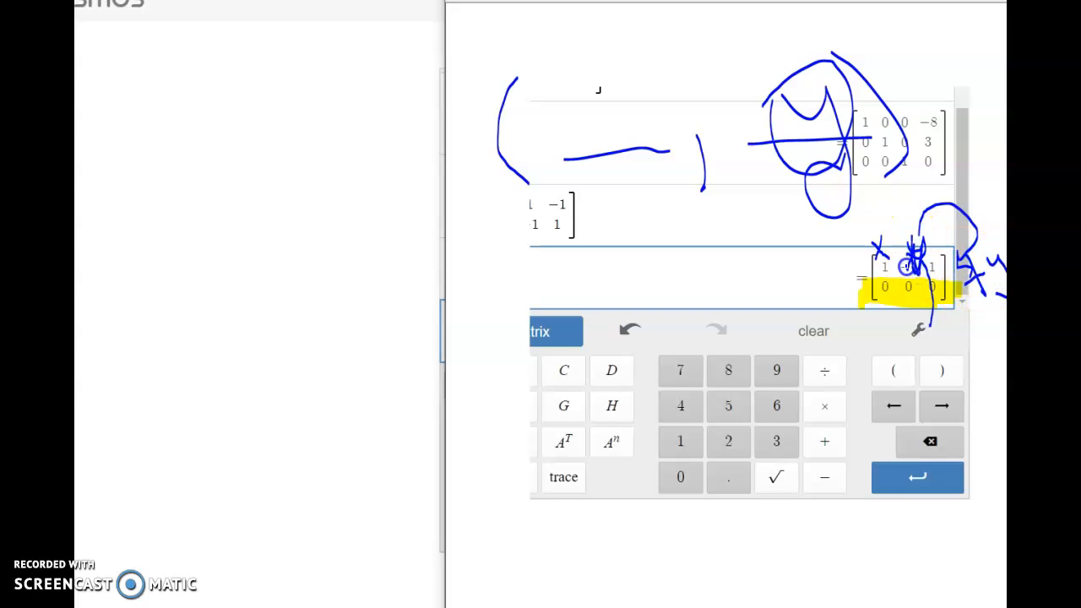
Write x = below the ordered pair and fill its first blank with 1 + y
mouse_move(559, 199)
mouse_down()
mouse_move(596, 236)
mouse_move(579, 247)
mouse_up()
drag(624, 212, 640, 220)
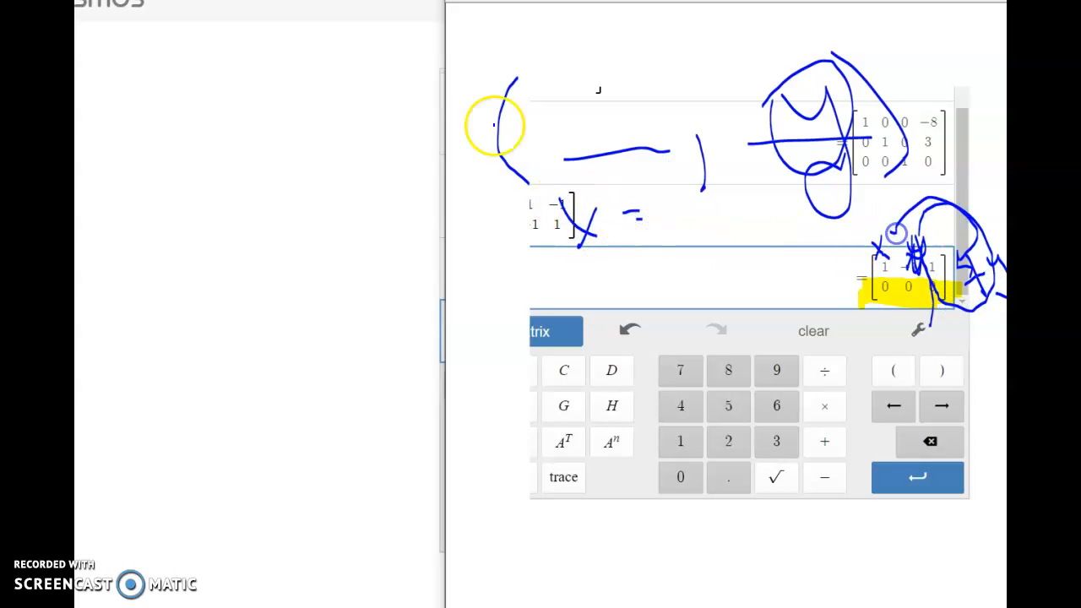
drag(554, 91, 572, 140)
mouse_move(588, 93)
mouse_down()
mouse_move(600, 132)
mouse_move(630, 162)
mouse_move(664, 169)
mouse_up()
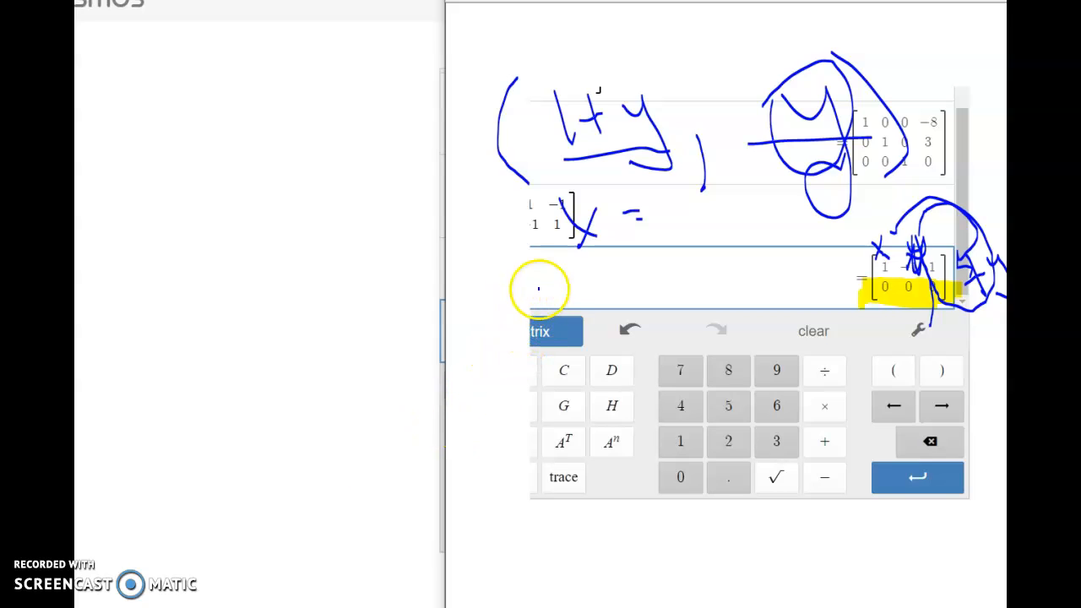
Handwrite a bracketed example augmented matrix on the snip with rows 1 0 2 | 3, 0 1 4 | 5 and 0 0 0 | 0
mouse_move(541, 278)
mouse_down()
mouse_move(554, 306)
mouse_move(591, 282)
mouse_up()
drag(670, 292, 676, 291)
drag(718, 258, 735, 410)
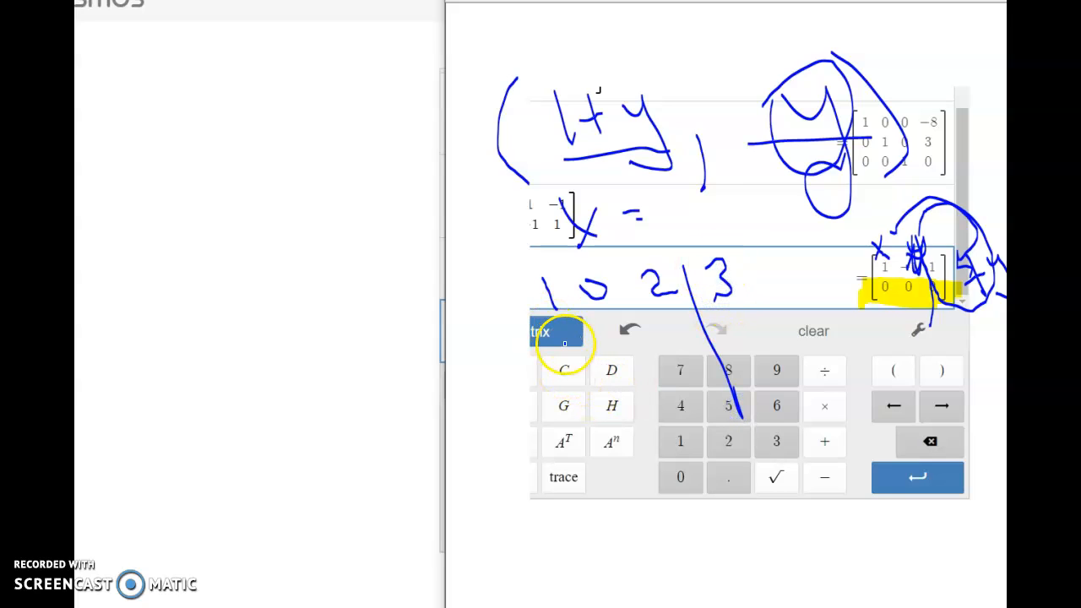
mouse_move(566, 349)
mouse_down()
mouse_move(627, 358)
mouse_move(691, 334)
mouse_move(748, 345)
mouse_move(718, 365)
mouse_up()
drag(573, 401, 596, 440)
mouse_move(637, 403)
mouse_down()
mouse_move(701, 386)
mouse_move(793, 399)
mouse_move(765, 377)
mouse_up()
mouse_move(489, 231)
mouse_down()
mouse_move(552, 545)
mouse_move(646, 508)
mouse_up()
drag(703, 228, 866, 374)
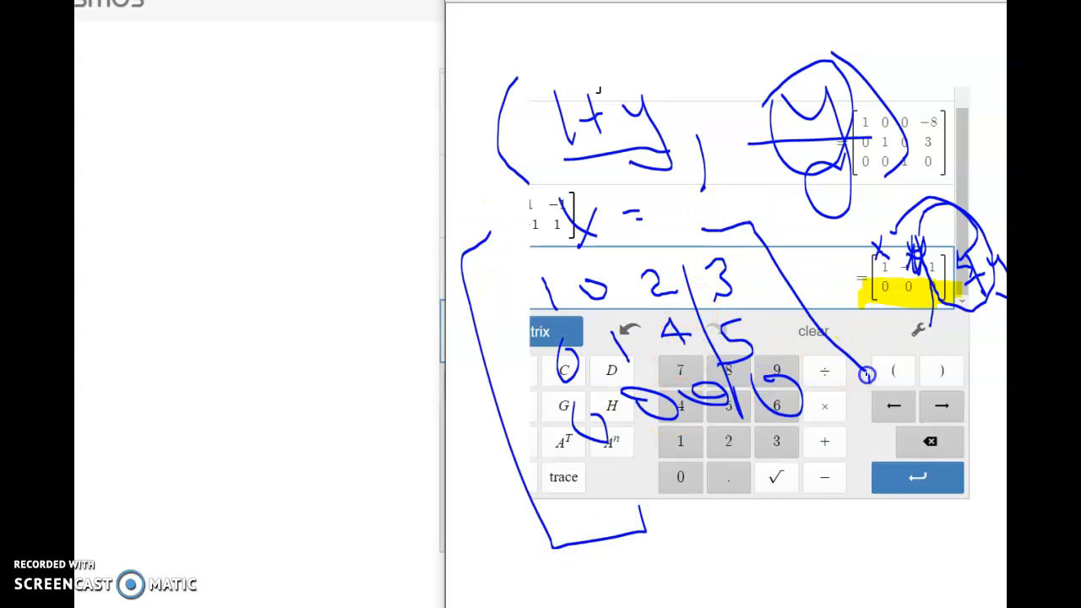
Draw an ordered triple with three blanks below the example matrix, writing z in the third blank
drag(579, 492, 570, 570)
drag(687, 522, 678, 583)
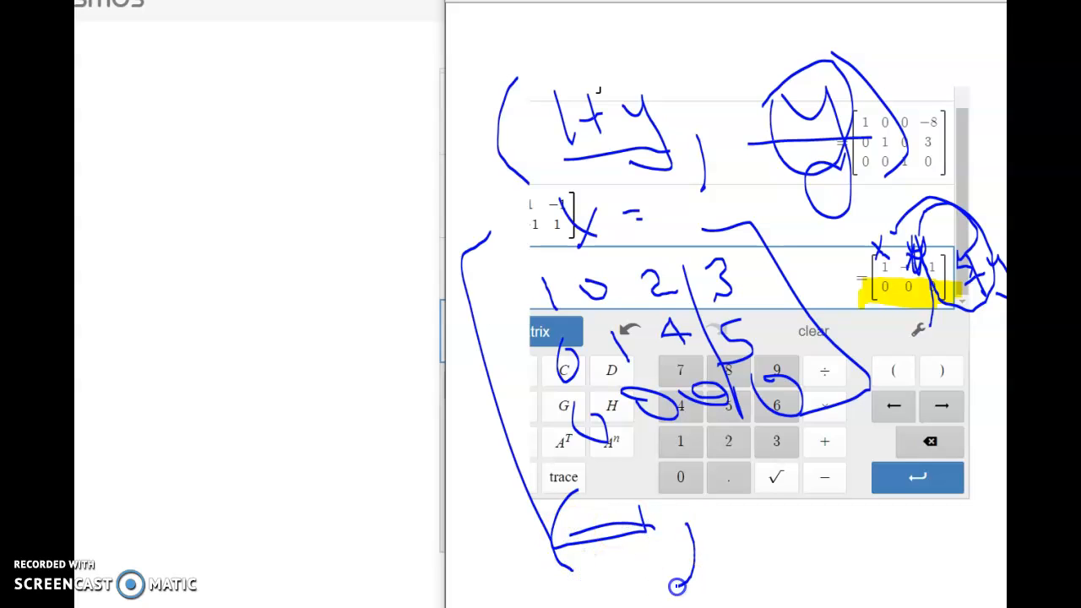
drag(828, 513, 839, 579)
mouse_move(885, 486)
mouse_down()
mouse_move(914, 483)
mouse_move(927, 524)
mouse_up()
drag(939, 436, 1004, 511)
drag(1005, 561, 987, 571)
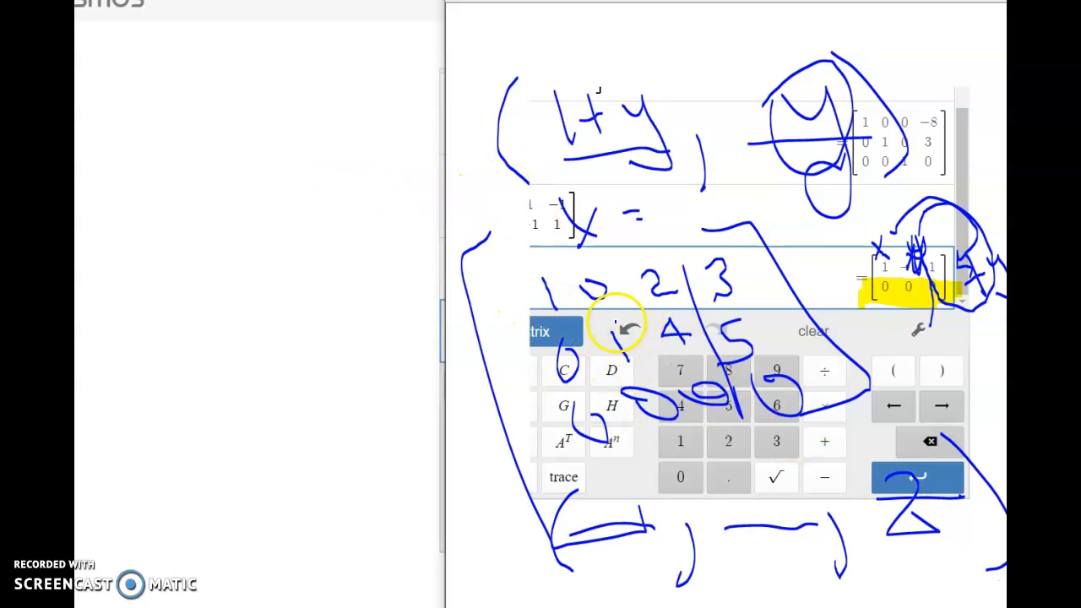
Mark y and z in the example's second row, arrow the z term across, and write 5 - 4z in the triple's second blank
drag(645, 373, 639, 374)
drag(686, 325, 708, 330)
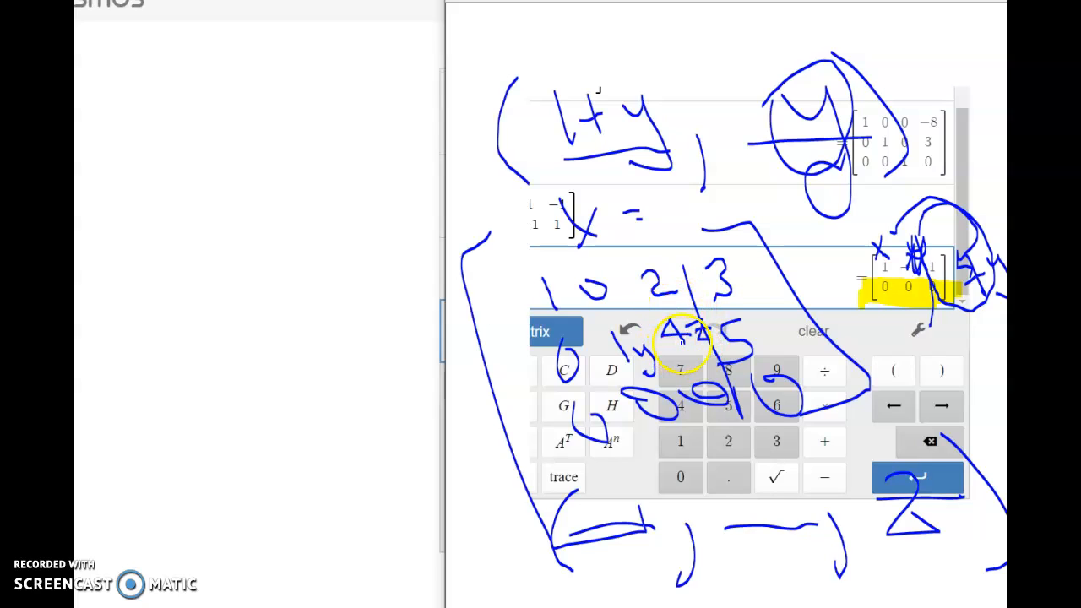
click(727, 473)
drag(739, 486, 768, 483)
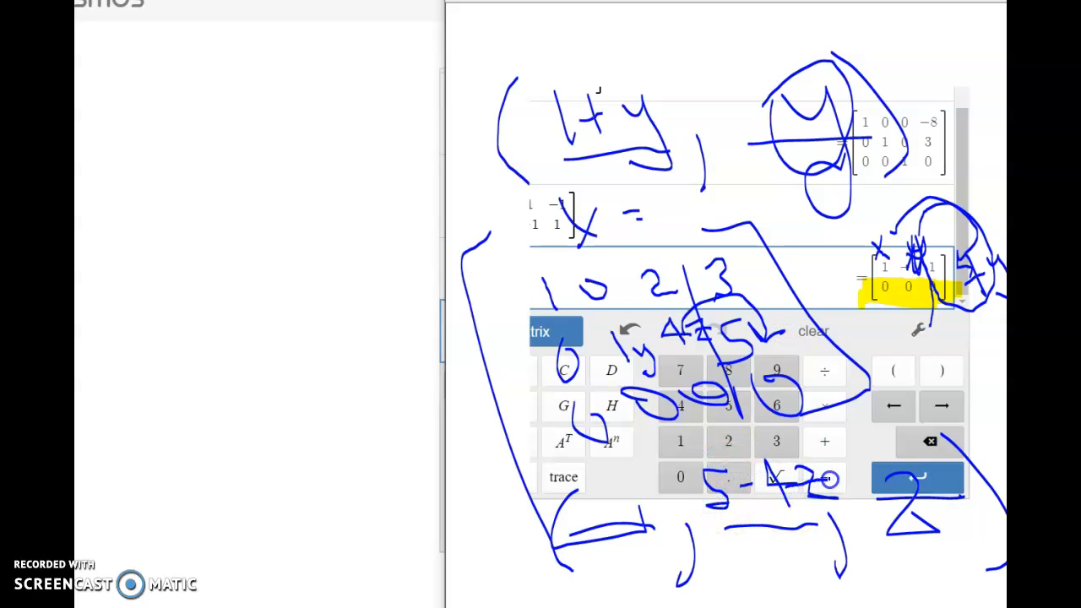
Mark x and z in the example's first row, carry the circled 2z across, and write 3 - 2z in the triple's first blank
drag(550, 285, 572, 302)
click(659, 281)
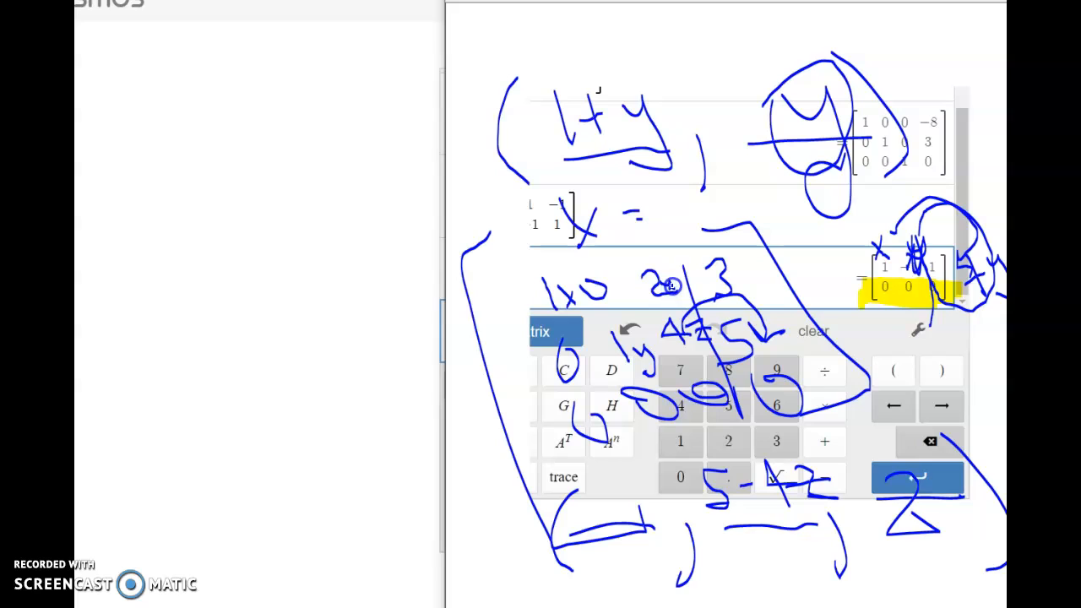
click(629, 262)
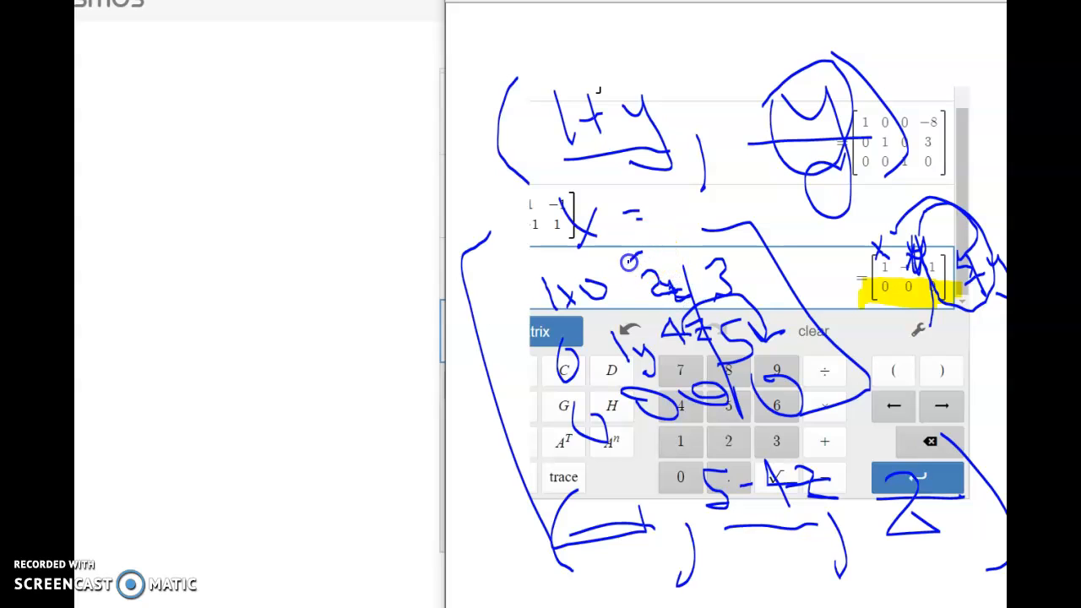
mouse_move(668, 268)
mouse_down()
mouse_move(764, 199)
mouse_move(777, 251)
mouse_up()
click(757, 271)
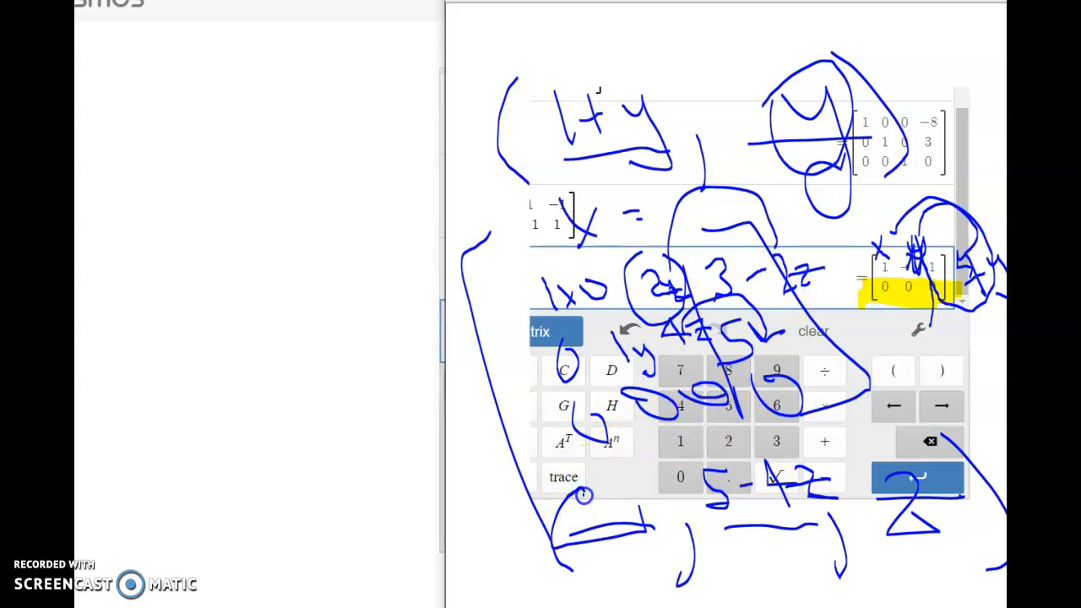
drag(603, 482, 631, 479)
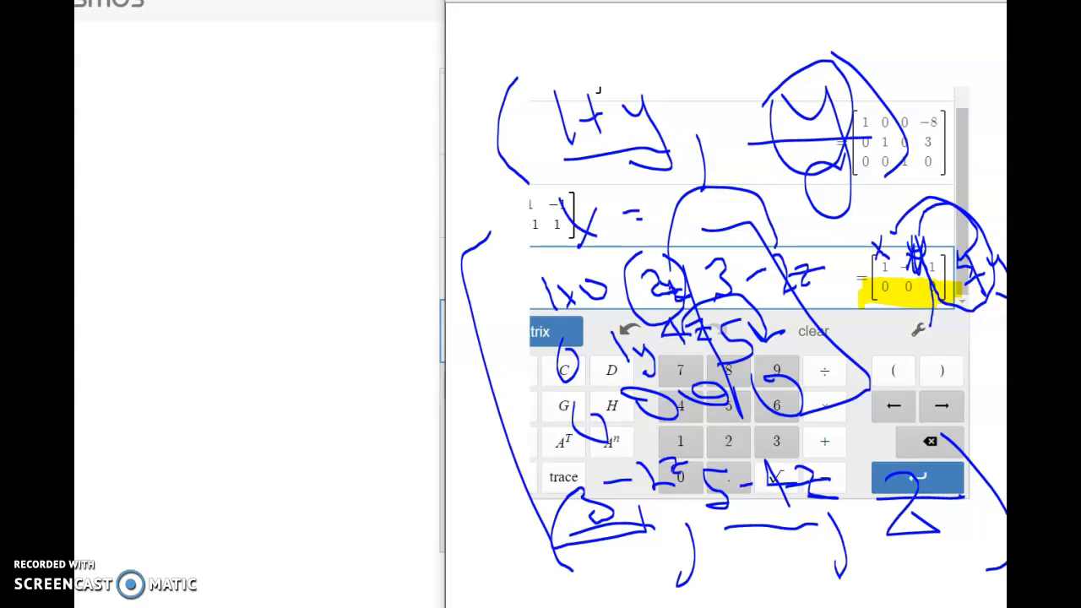
Close the annotated snip without saving it and return to the matrix calculator
key(alt+F4)
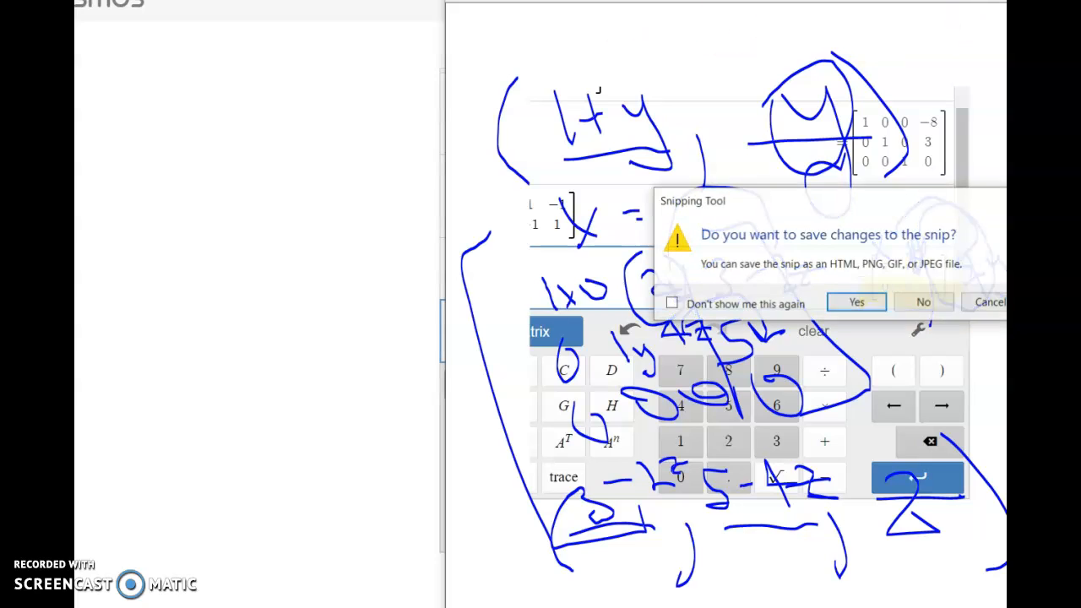
click(921, 301)
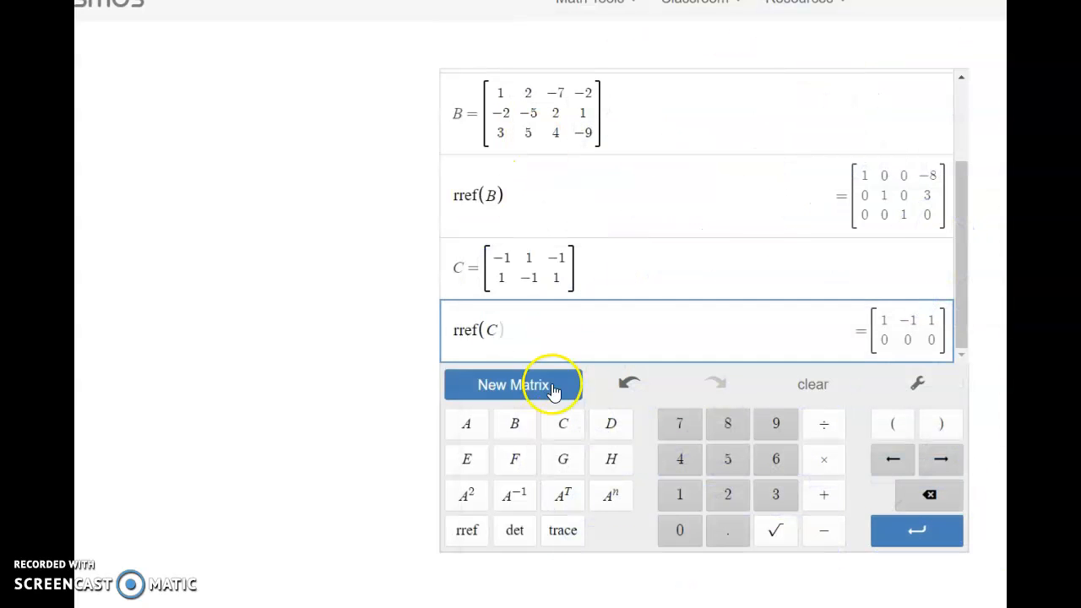
scroll(463, 272, up, 2)
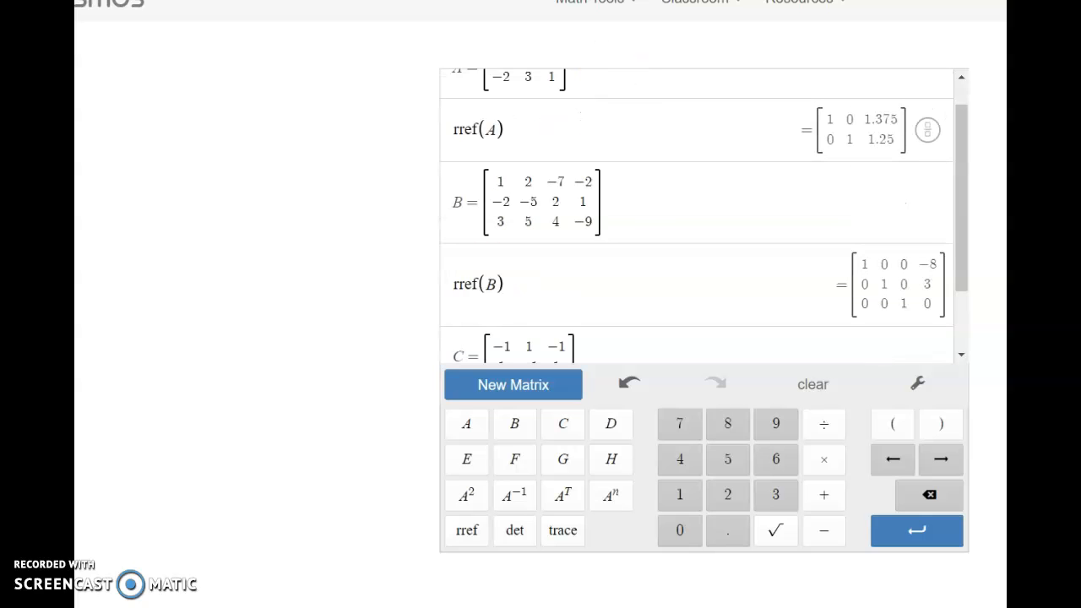
Search Google for symbolab in a new browser tab and open the Symbolab website
key(ctrl+t)
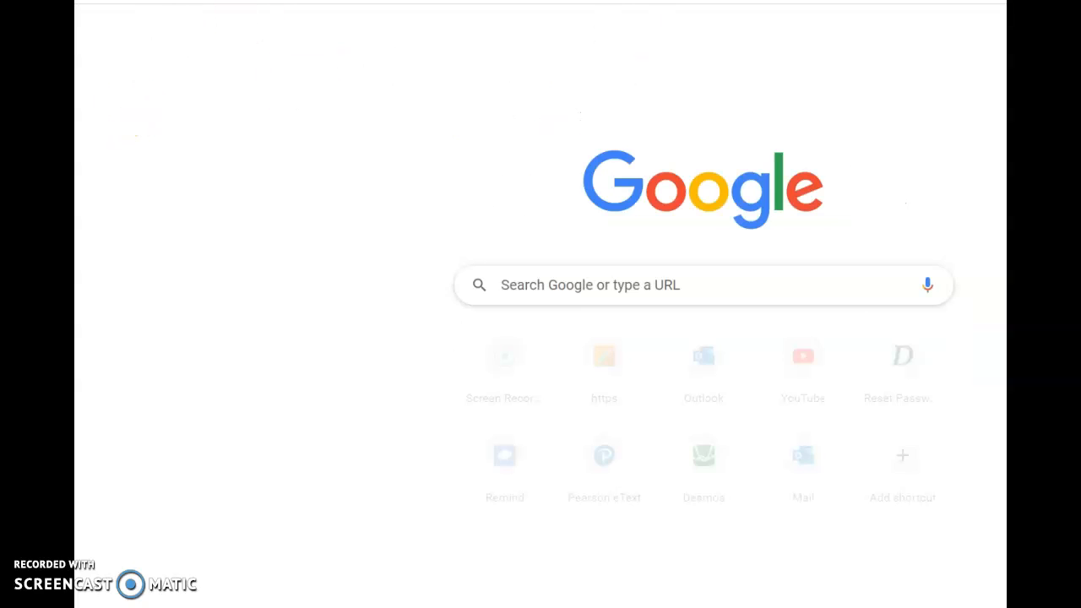
click(525, 289)
text(s)
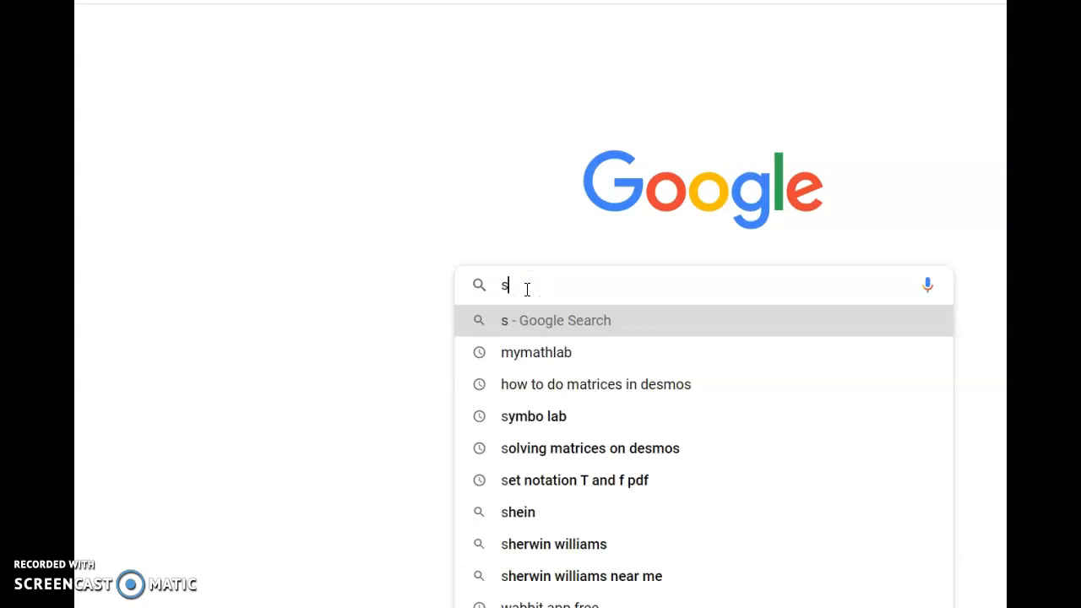
text(ymbolab)
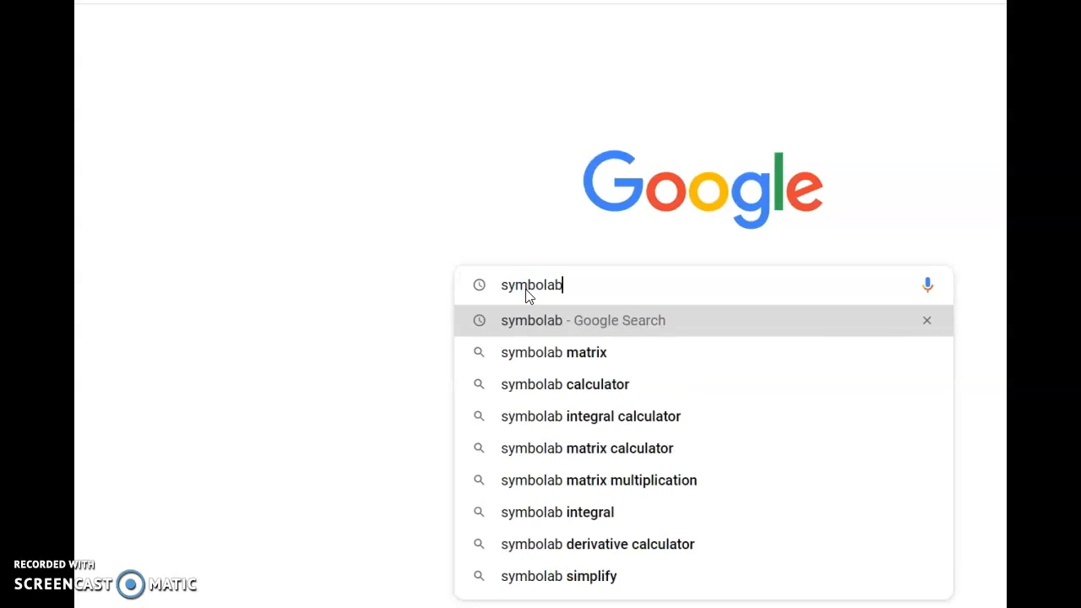
key(Return)
click(262, 235)
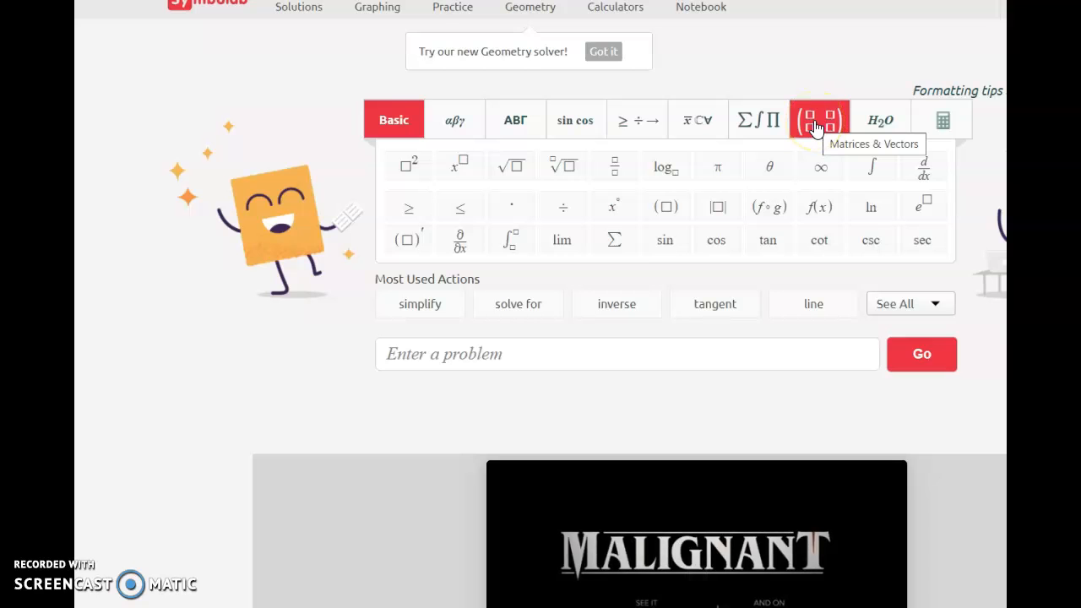
Insert a 3 × 4 matrix in the problem field and fill its first row with 1, 2, -7, -2
click(816, 127)
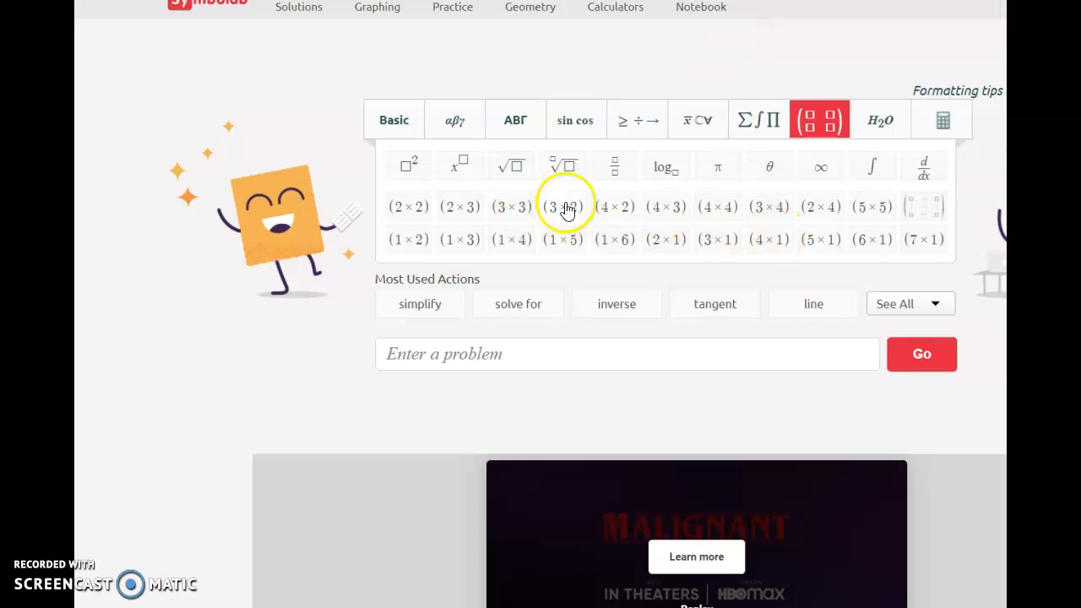
click(770, 216)
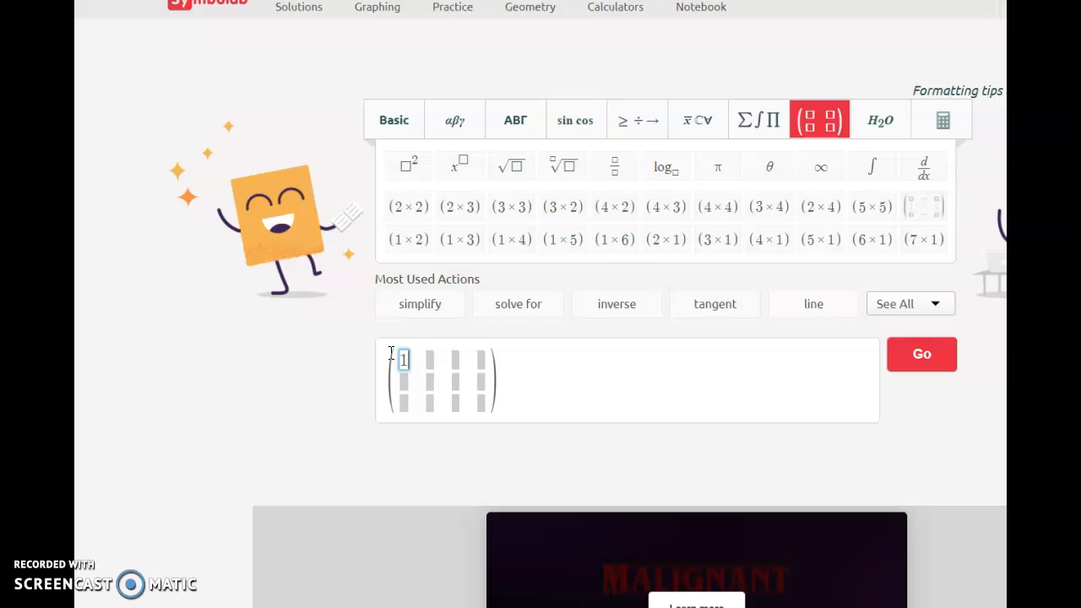
text(2)
key(Tab)
text(-7)
key(Tab)
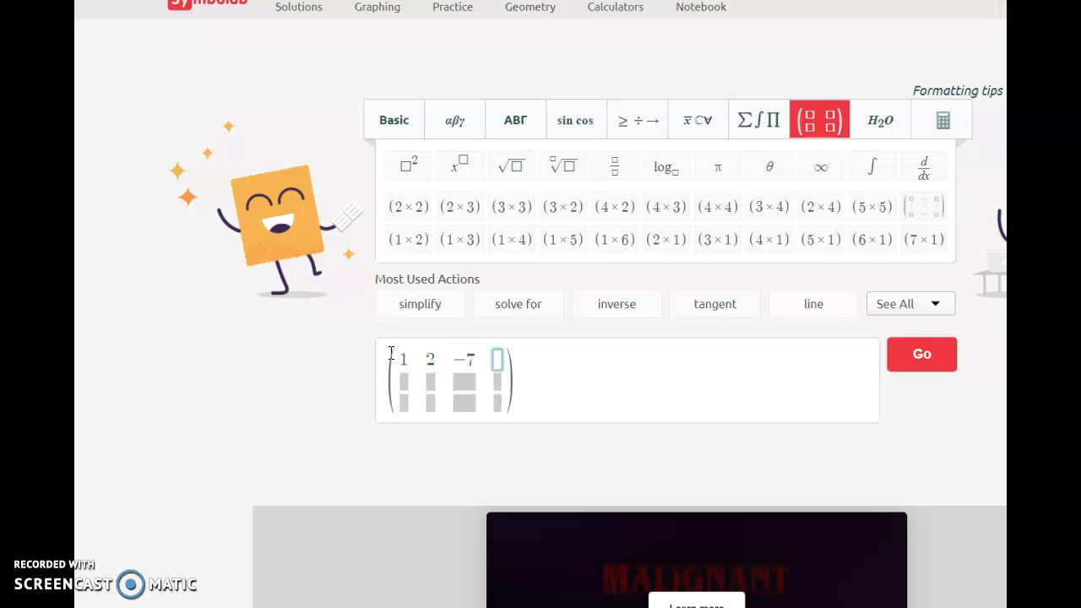
text(-2)
key(Tab)
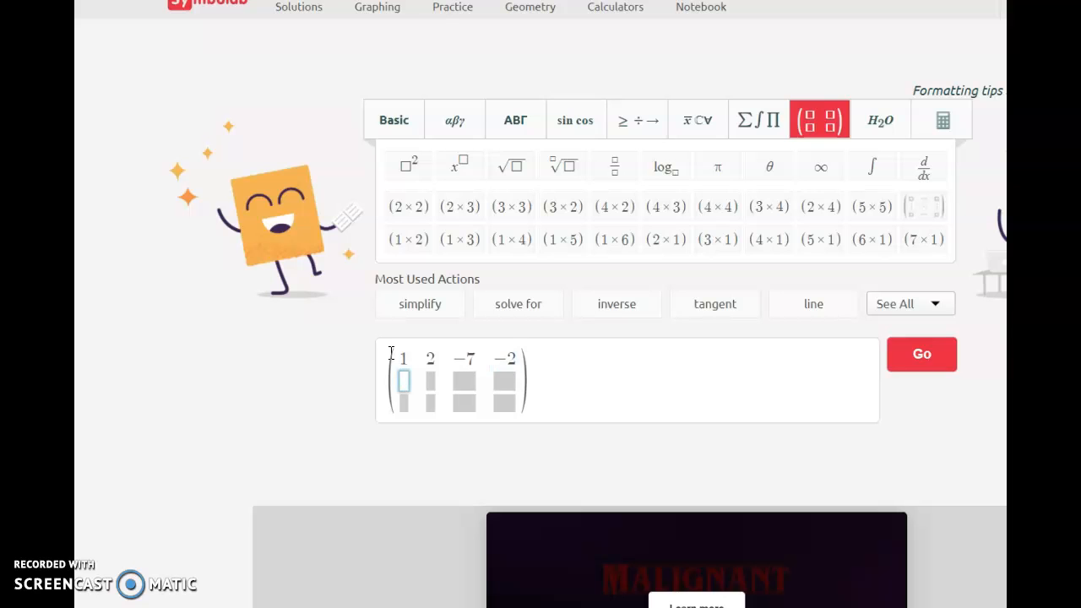
Fill the matrix's second row with -2, -5, 2, 1
text(-2)
key(Tab)
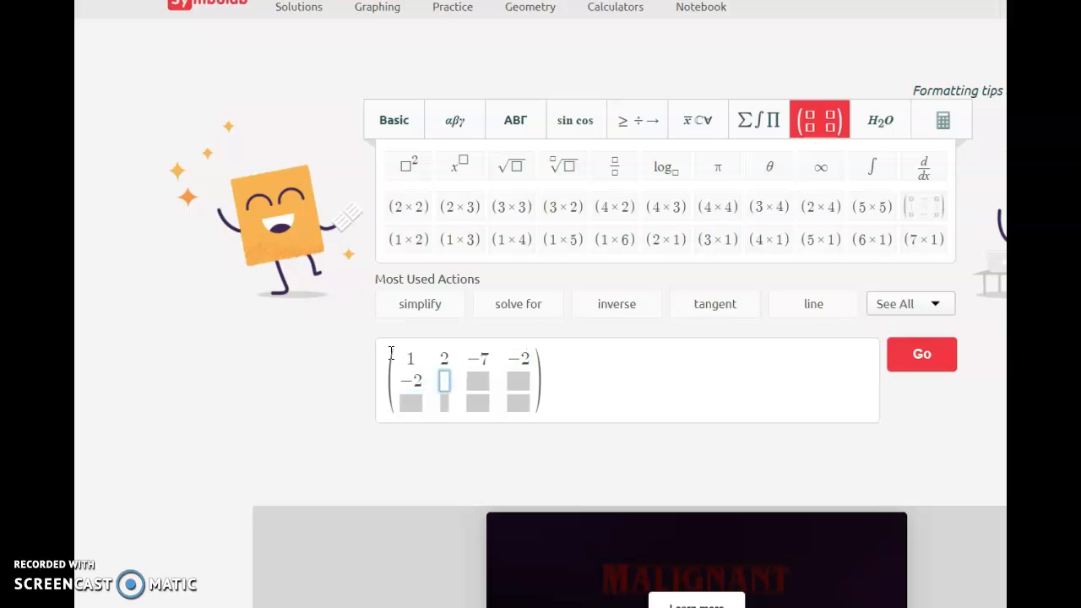
text(-5)
key(Tab)
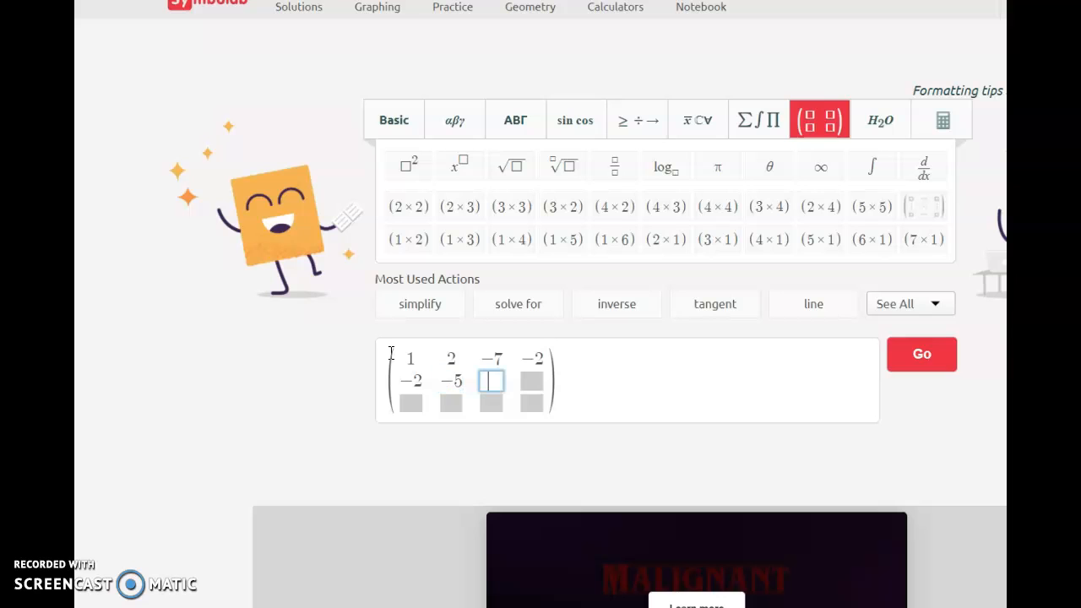
text(2)
key(Tab)
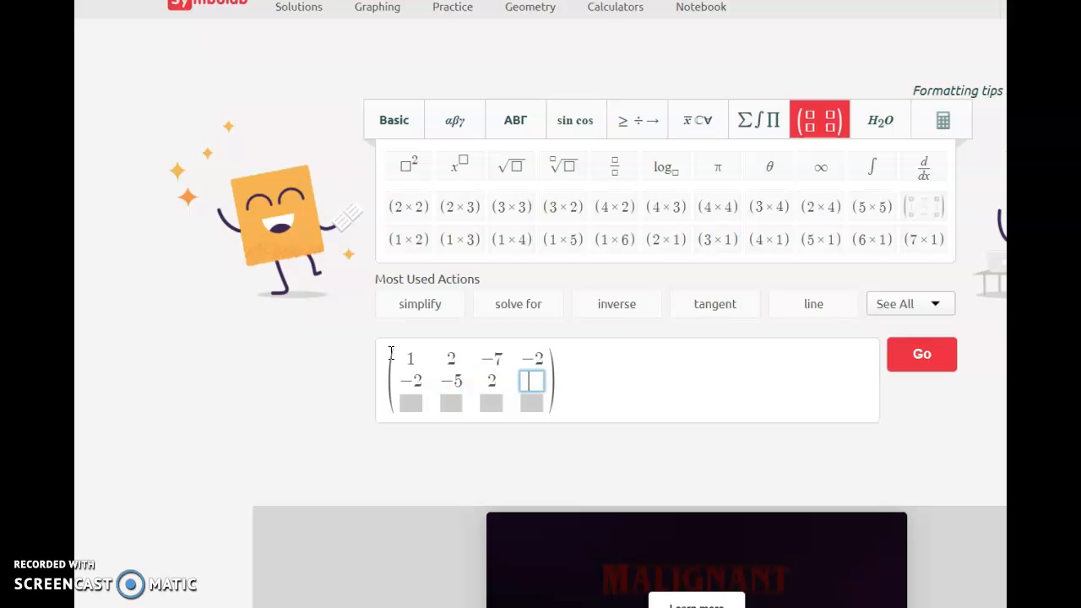
text(1)
key(Tab)
Fill the matrix's third row with 3, 5, 4, -9
key(Tab)
text(5)
key(Tab)
text(4)
key(Tab)
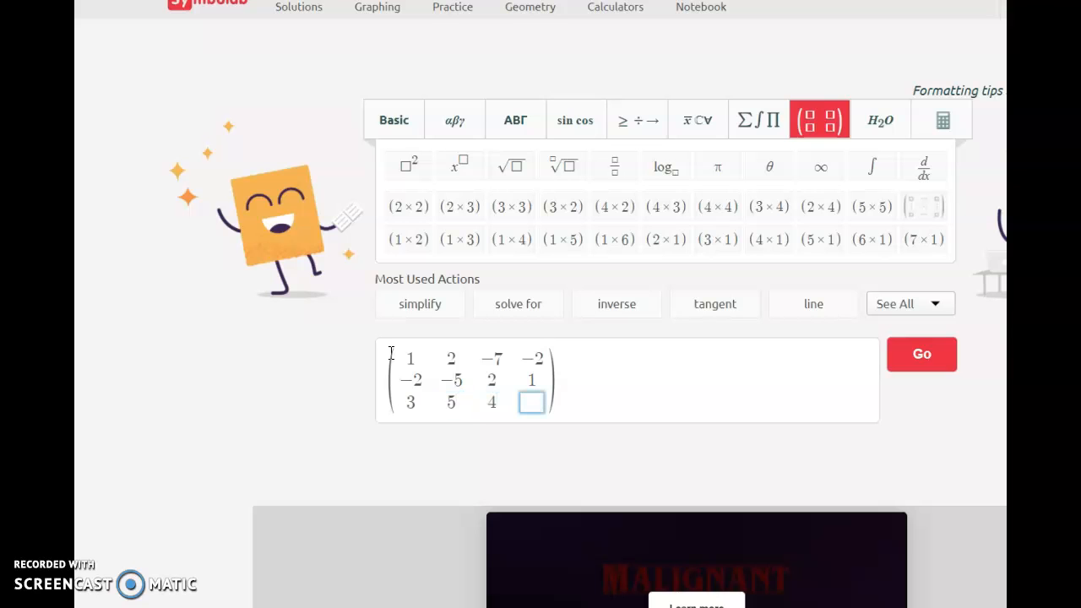
click(651, 374)
Put rref in front of the matrix, solve it, and review the step-by-step row reduction
click(384, 384)
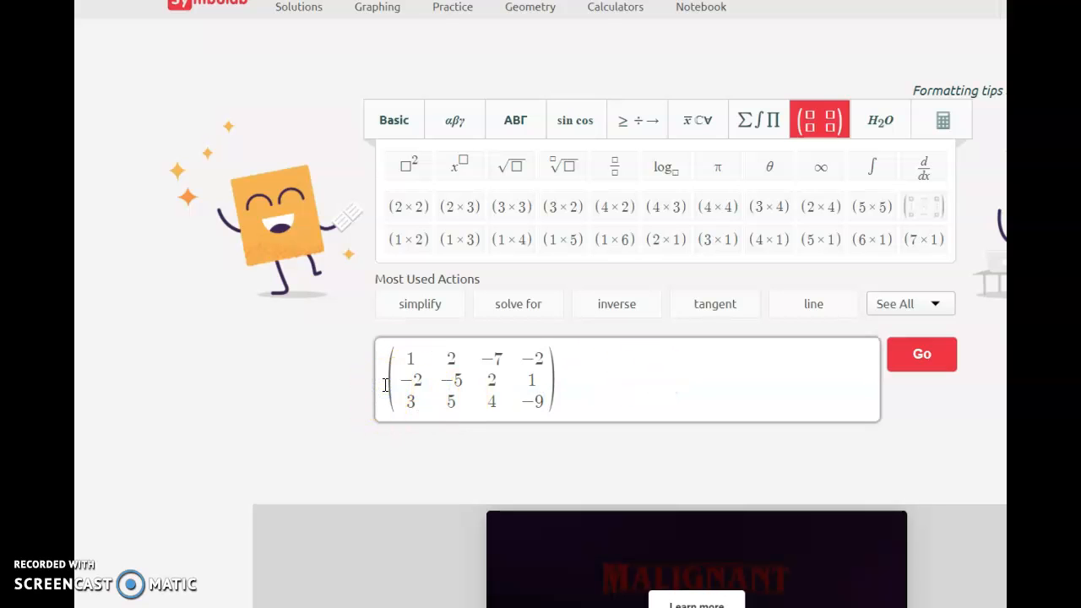
text(rr)
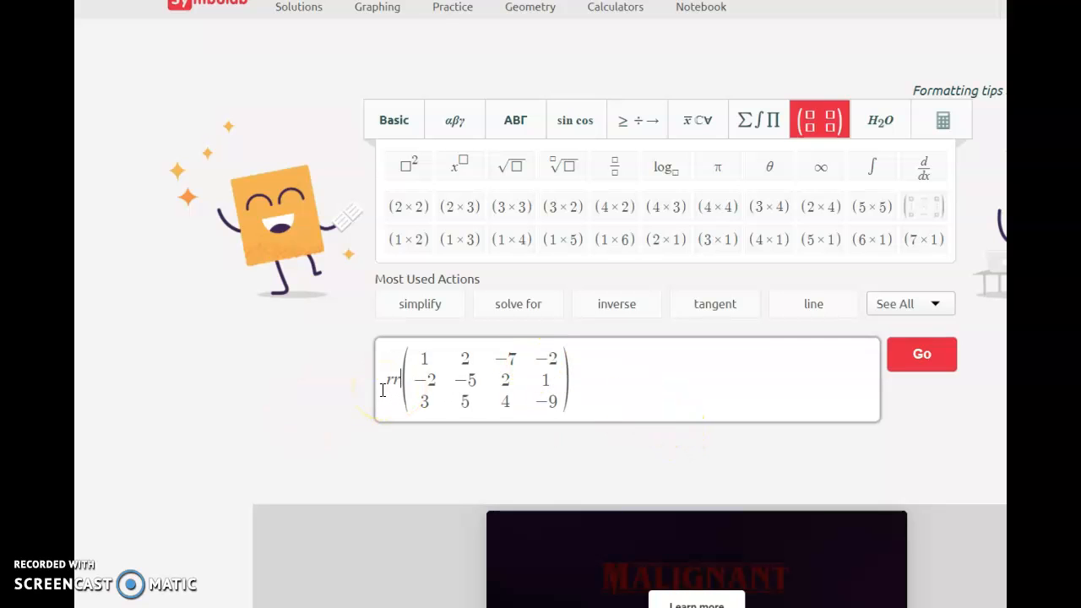
key(BackSpace)
text(ref)
click(923, 358)
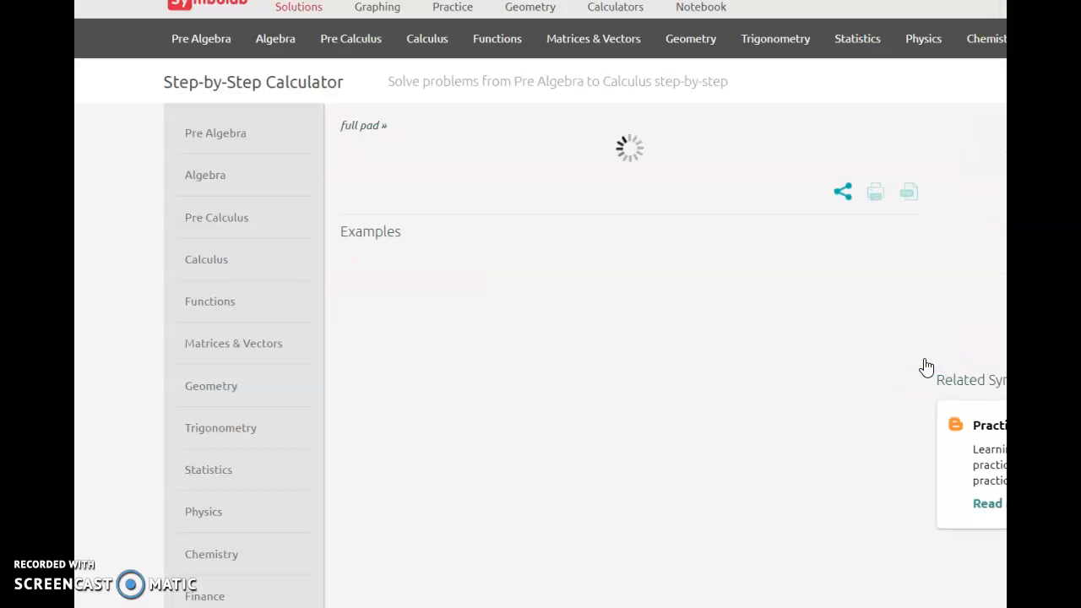
scroll(683, 285, down, 1)
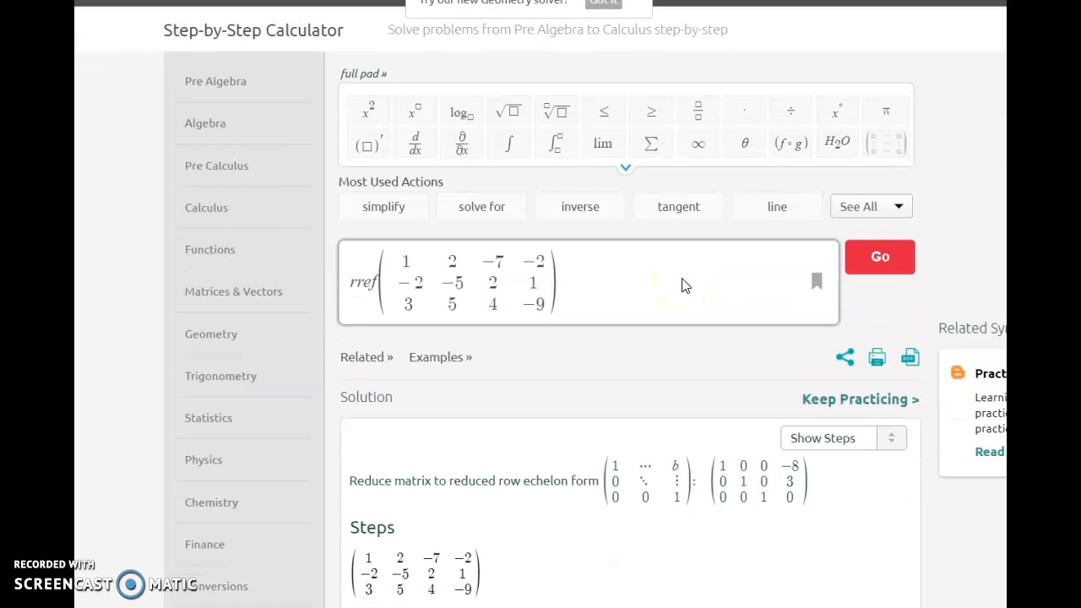
scroll(458, 394, down, 10)
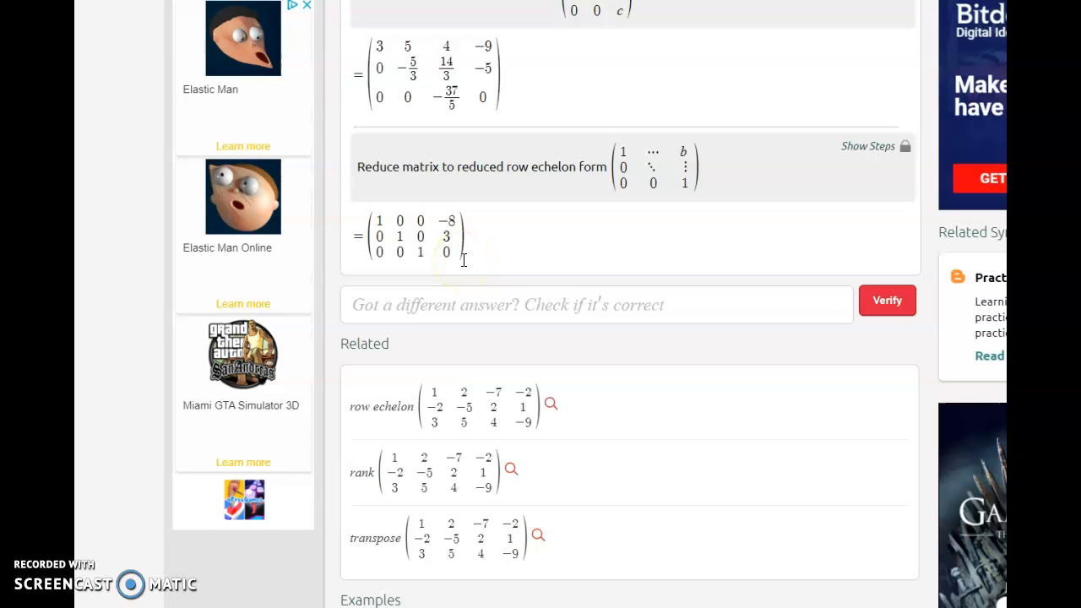
scroll(463, 260, up, 8)
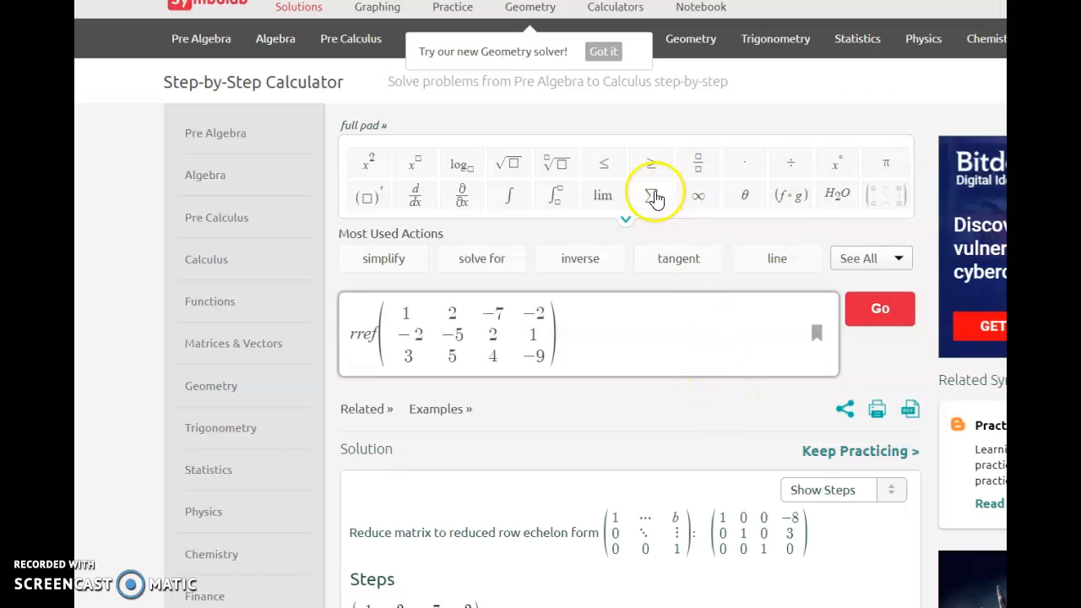
click(885, 196)
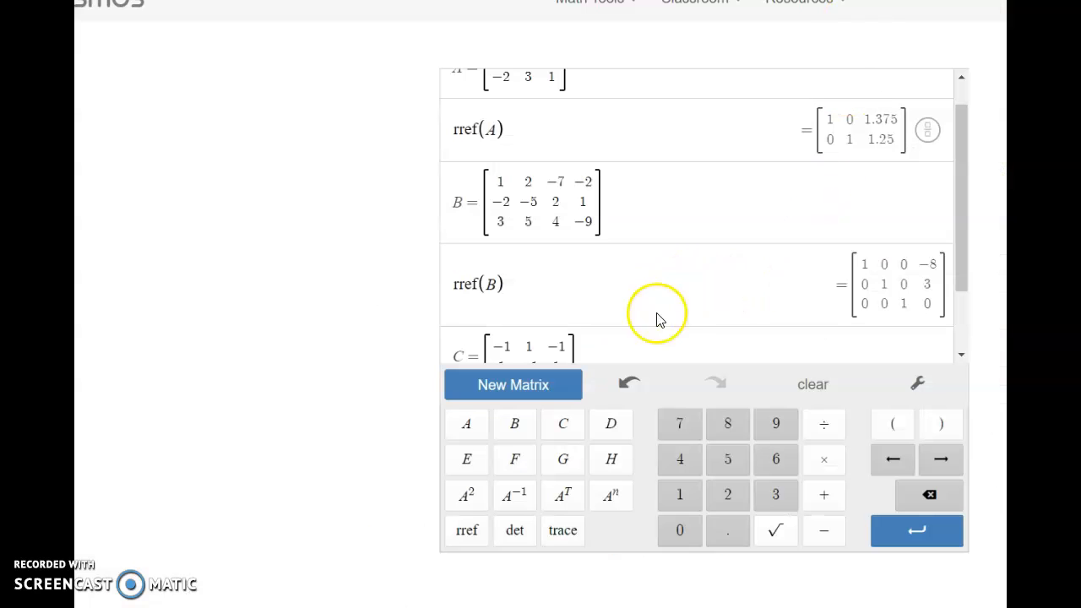
Switch back to the Desmos matrix calculator and add a new matrix with 2 rows and 3 columns below rref(C)
scroll(659, 283, down, 2)
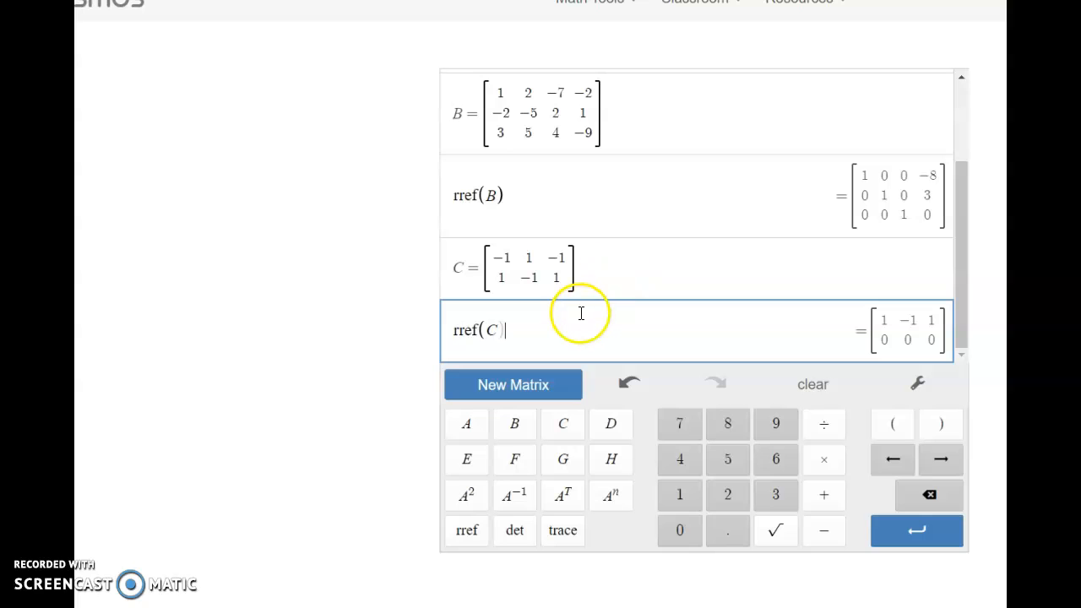
click(495, 386)
click(524, 322)
click(590, 512)
Fill the first row of matrix D with 2, 4, 10
click(494, 321)
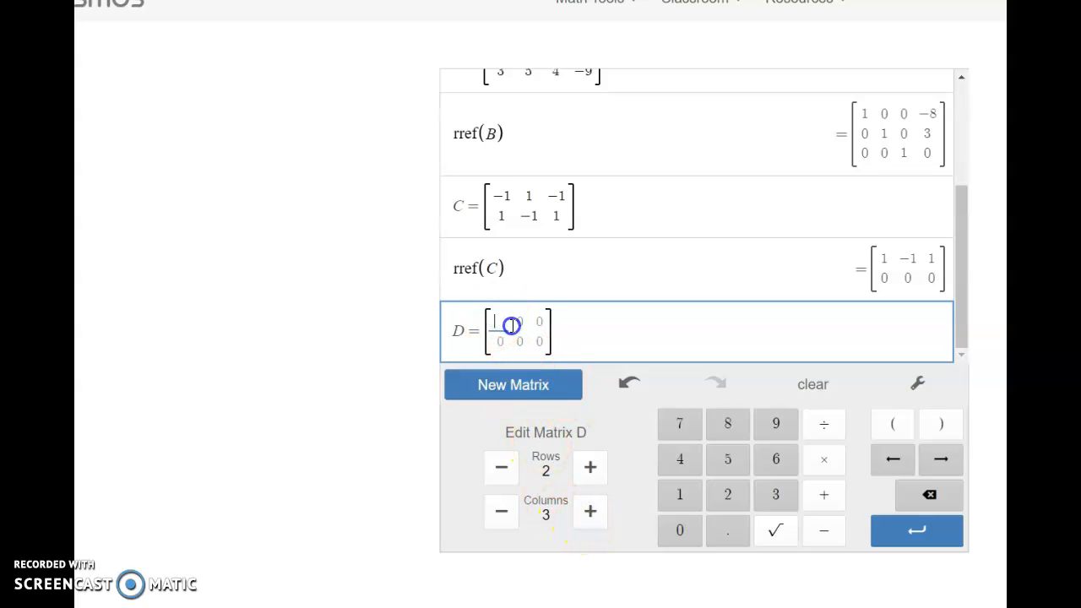
text(2)
click(520, 319)
text(4)
click(541, 321)
text(10)
Fill the second row of matrix D with 1, 5, 10 and start a new expression line below it
click(493, 343)
text(1)
click(524, 346)
click(544, 341)
click(641, 341)
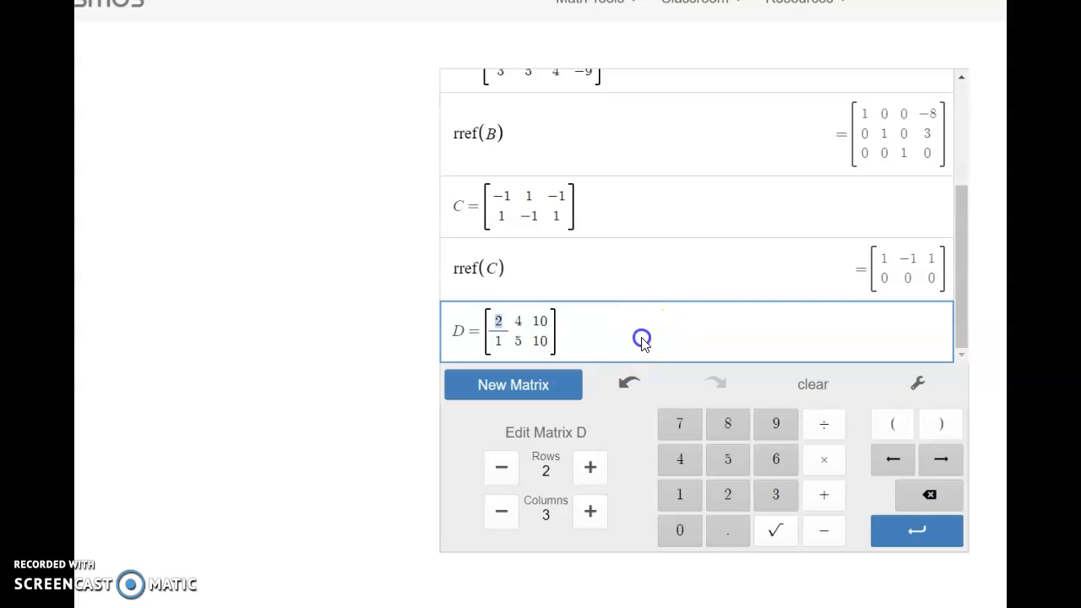
key(Return)
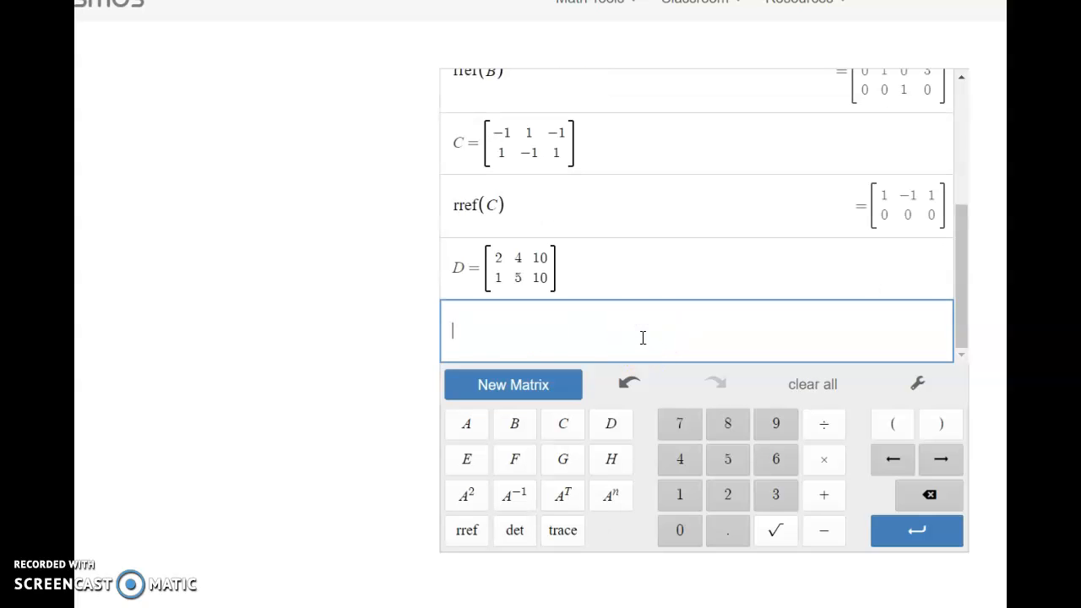
Compute rref of matrix D and toggle the result between decimals and fractions, leaving it displayed as fractions
click(464, 536)
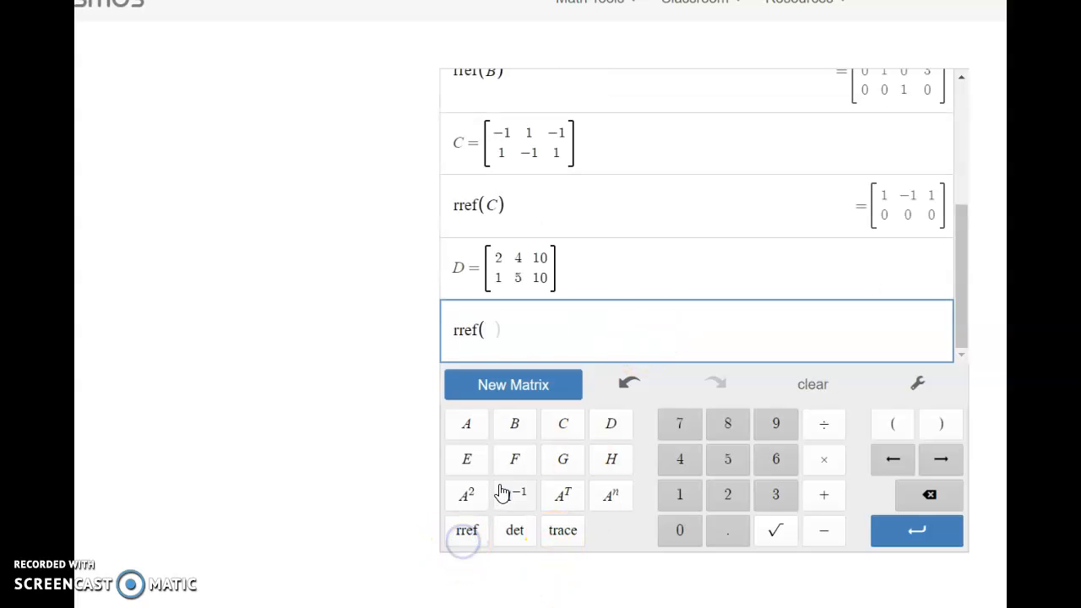
click(609, 425)
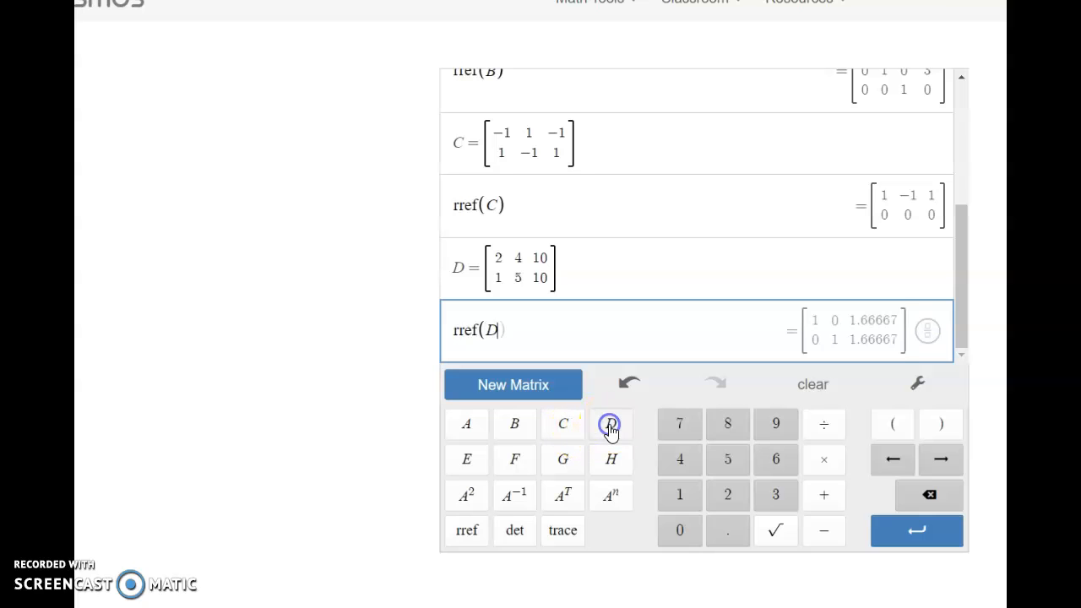
click(927, 332)
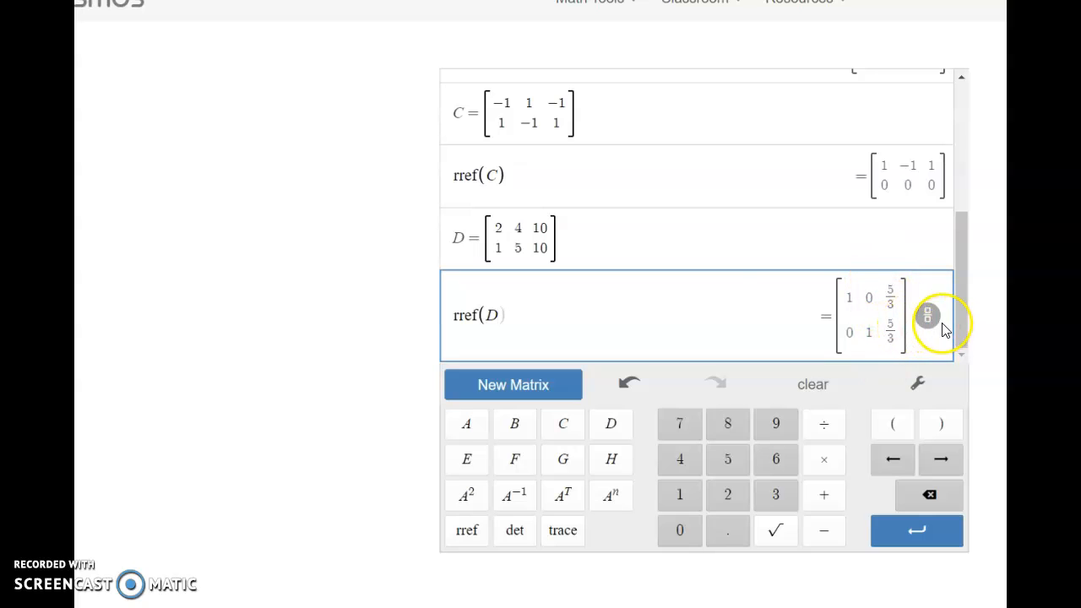
click(927, 319)
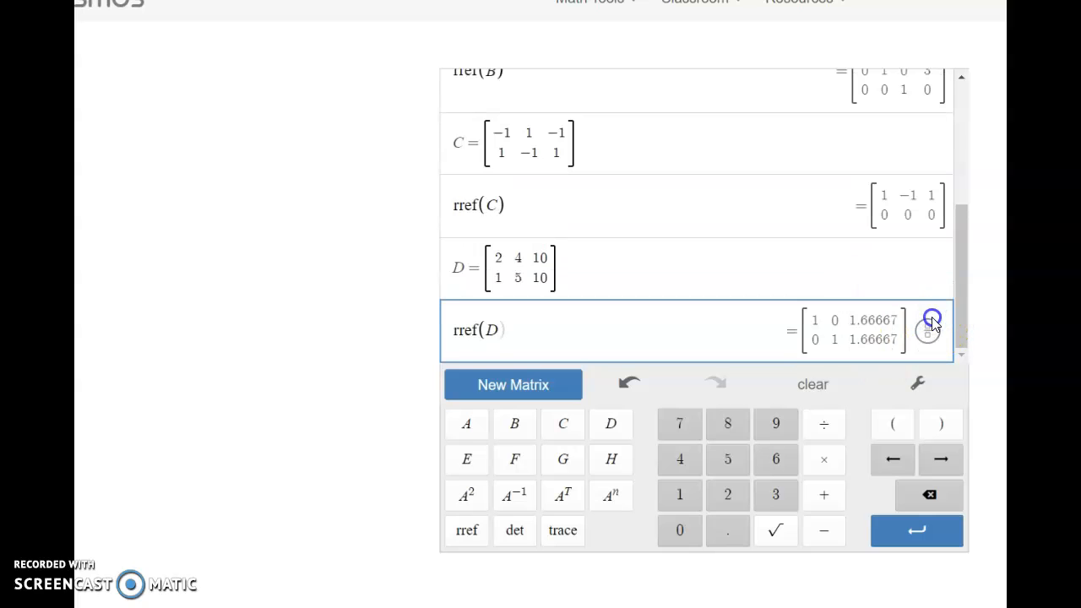
click(928, 329)
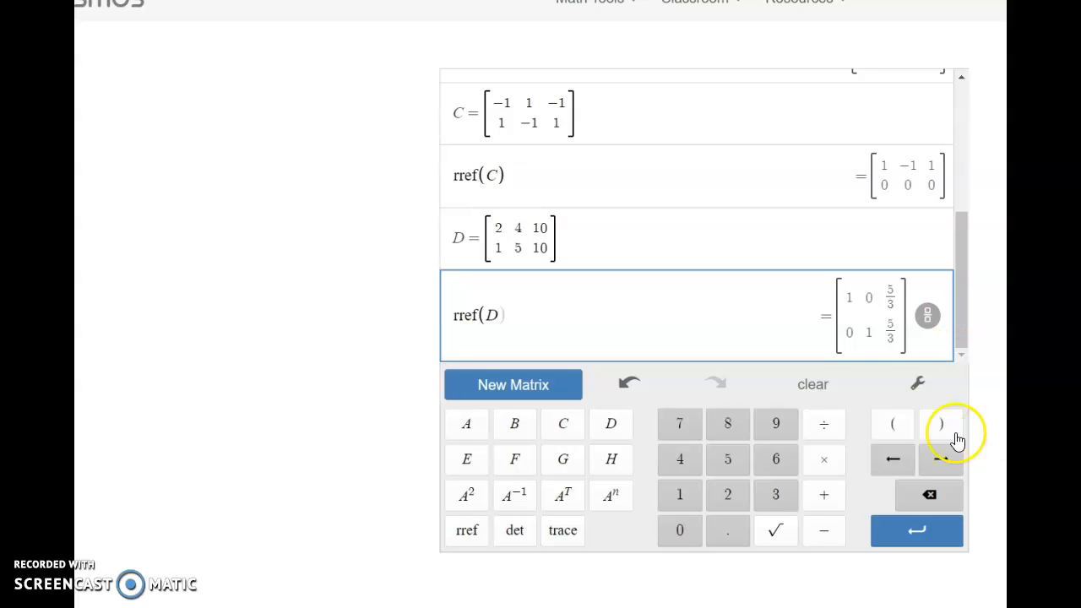
click(895, 393)
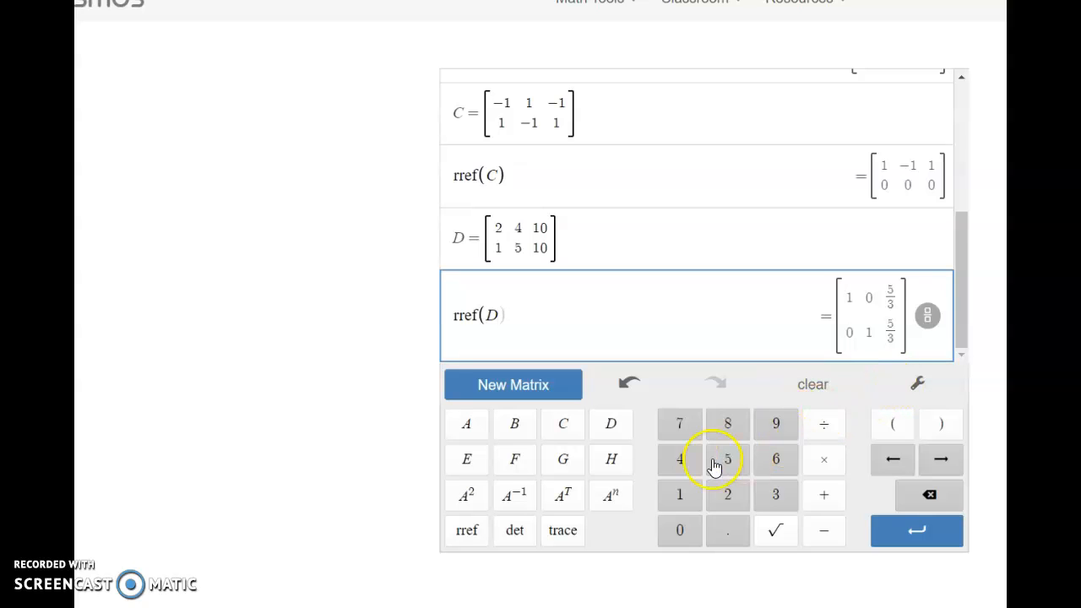